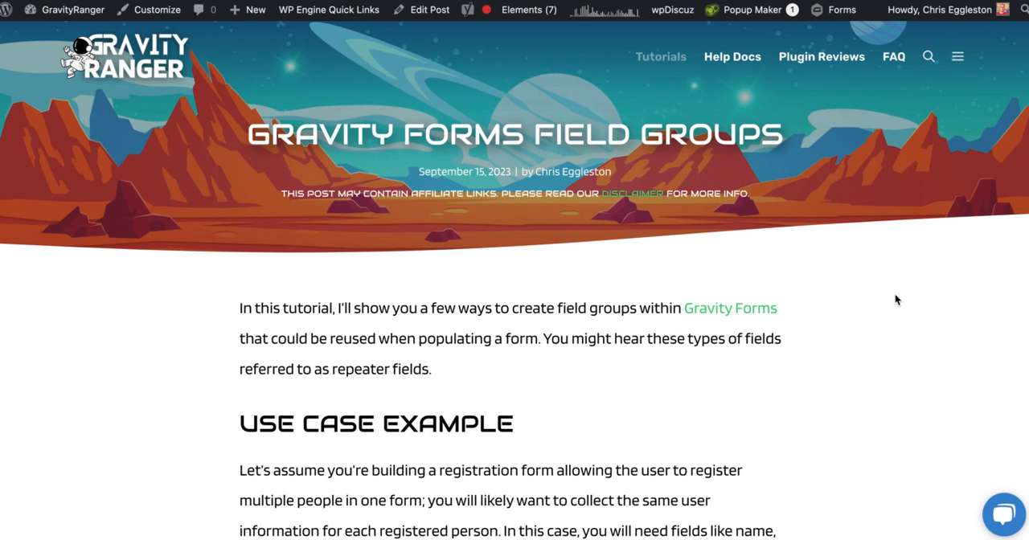
# Read through the field groups article's use case, required add-ons and overview of what the tutorial covers.
pyautogui.scroll(-5, 895, 295)
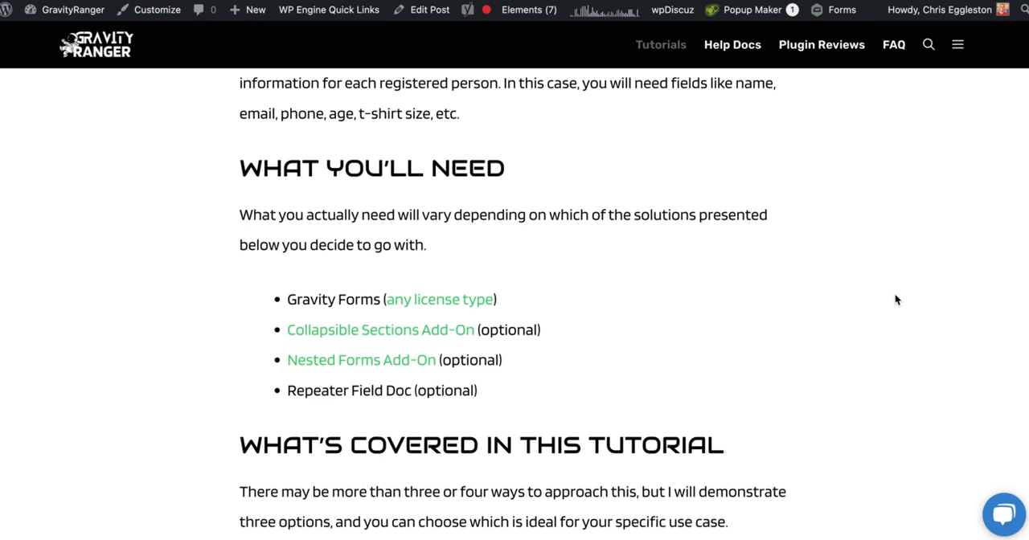
pyautogui.scroll(-3, 895, 294)
pyautogui.scroll(3, 895, 295)
pyautogui.scroll(1, 895, 294)
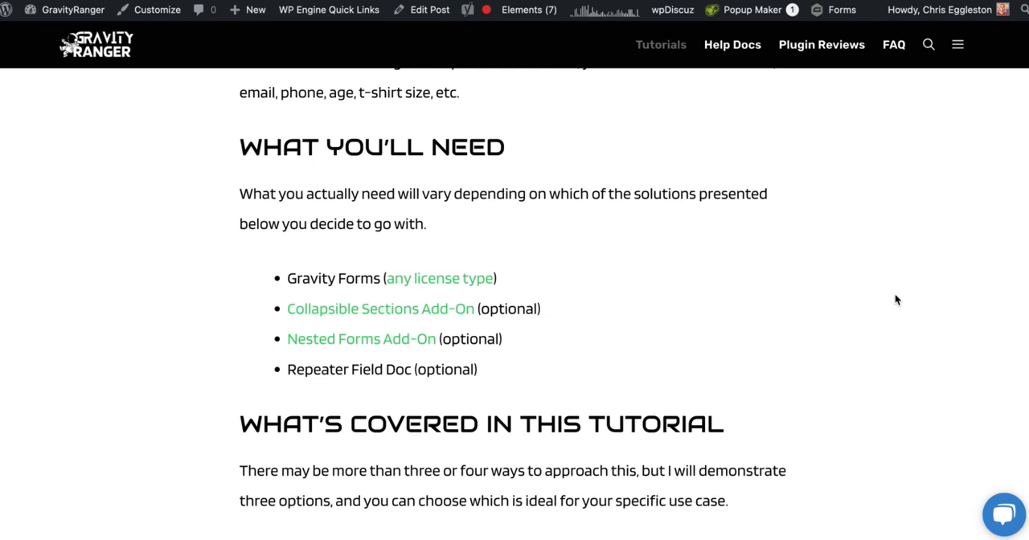
pyautogui.scroll(-3, 895, 299)
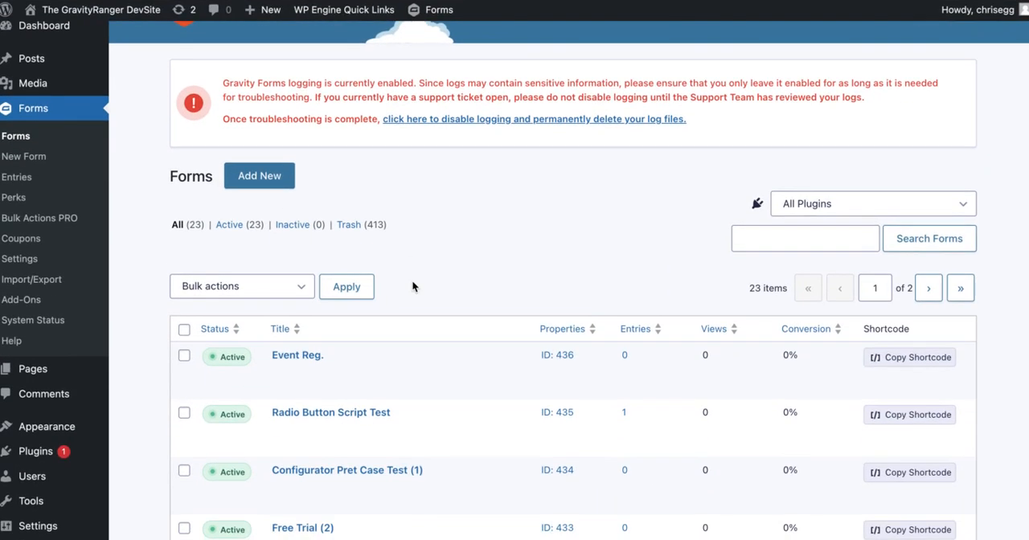
# Create a new blank form titled Participants.
pyautogui.moveTo(318, 379)
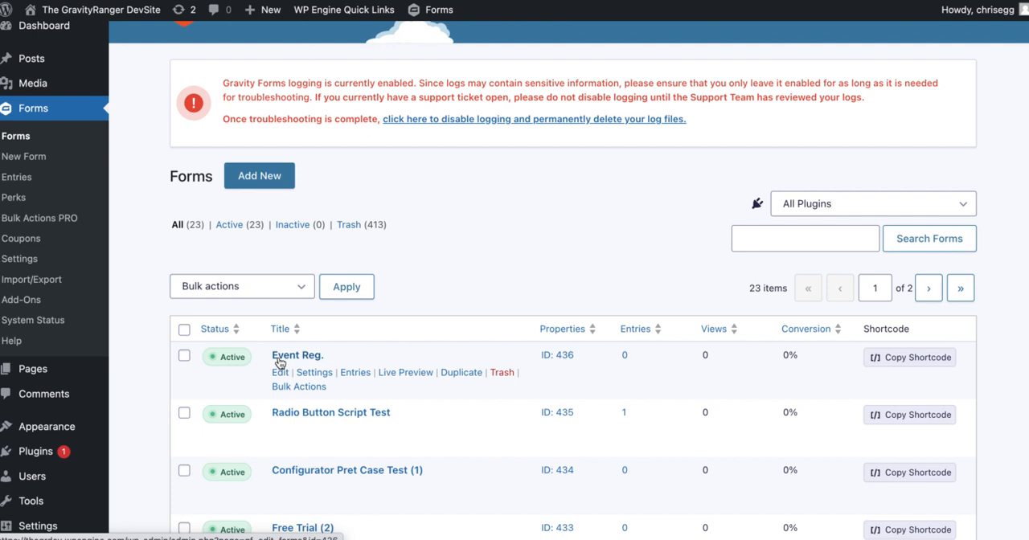
pyautogui.click(273, 175)
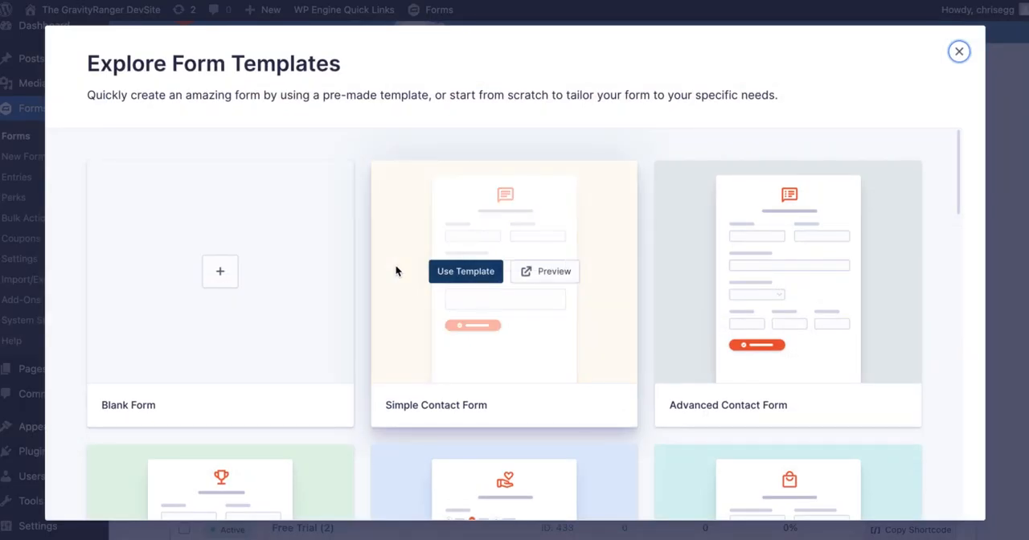
pyautogui.click(195, 285)
pyautogui.write('Par')
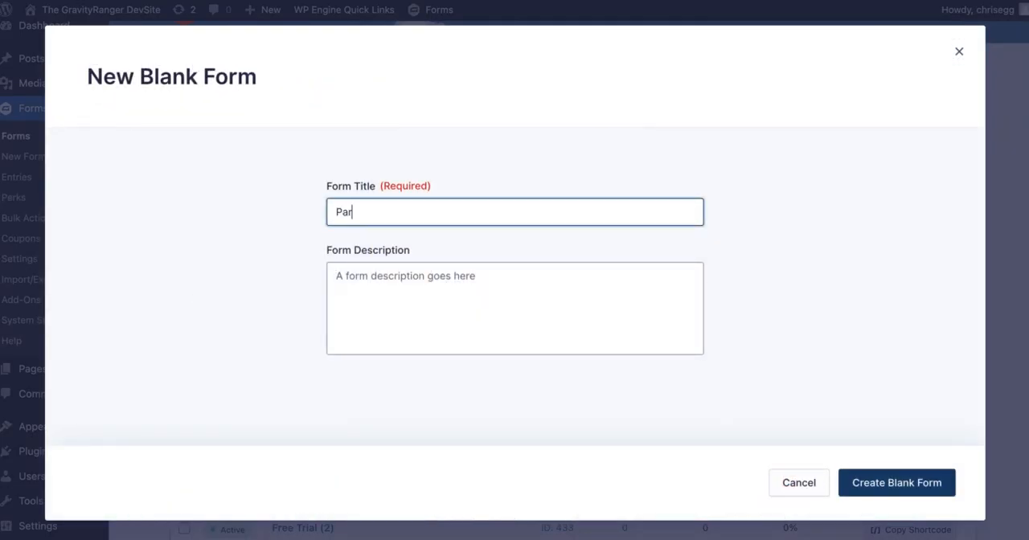
pyautogui.write('ticipants')
pyautogui.click(907, 488)
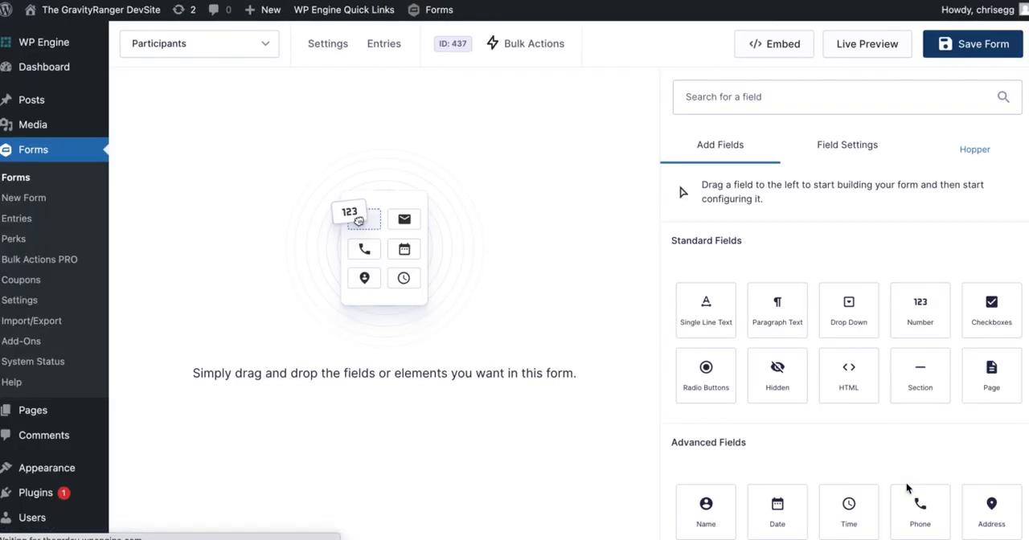
# Switch the form editor to the existing Event Reg. form (ID: 436).
pyautogui.click(214, 46)
pyautogui.click(204, 81)
pyautogui.write('event')
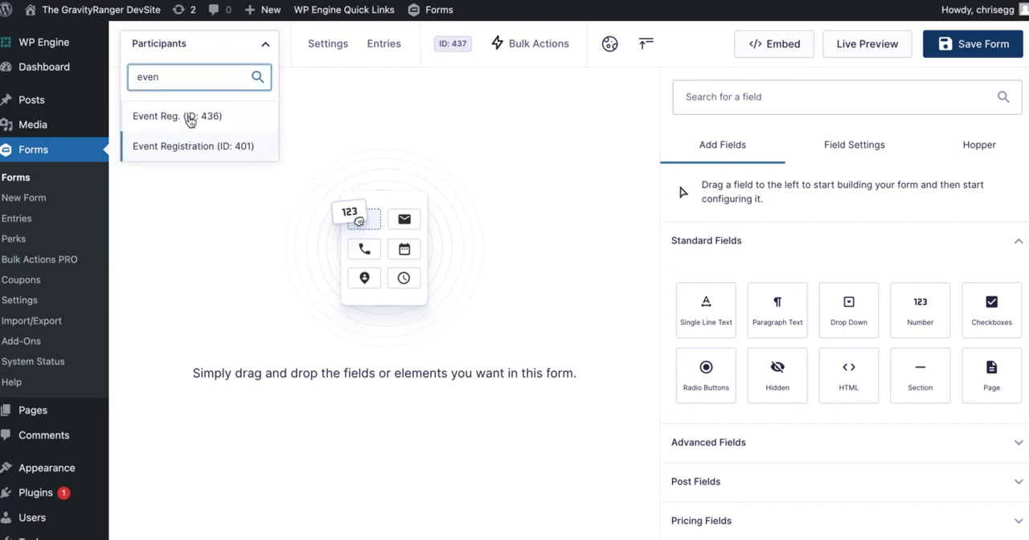
pyautogui.click(189, 114)
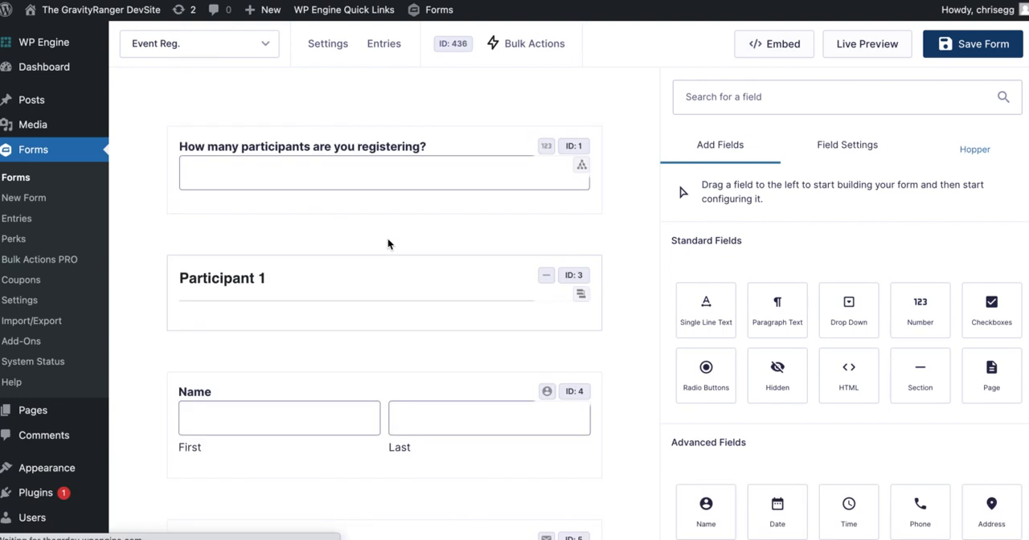
# Set the Participant 1 section's collapsible setting to None (normal section).
pyautogui.click(482, 278)
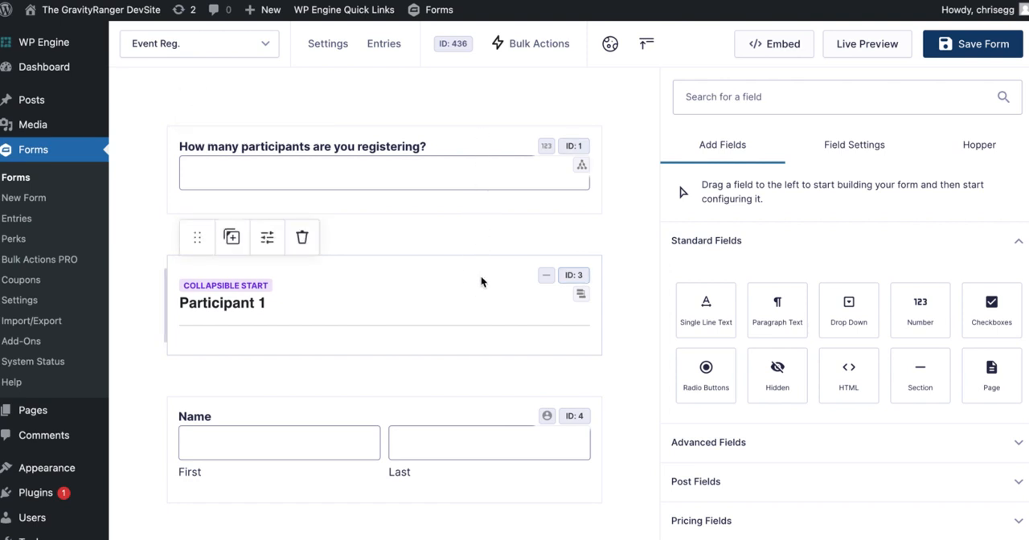
pyautogui.scroll(-1, 674, 356)
pyautogui.click(725, 497)
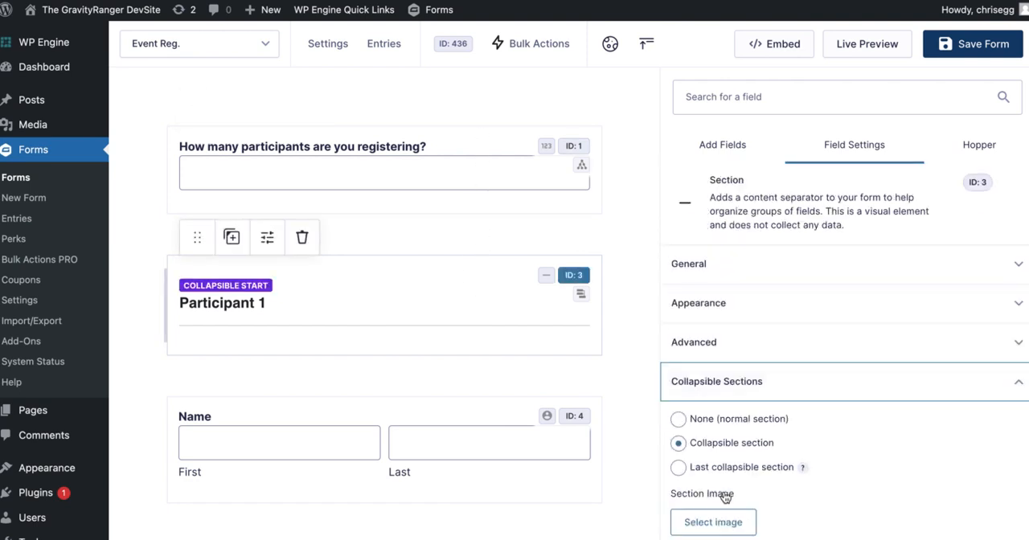
pyautogui.click(693, 427)
pyautogui.scroll(-6, 497, 344)
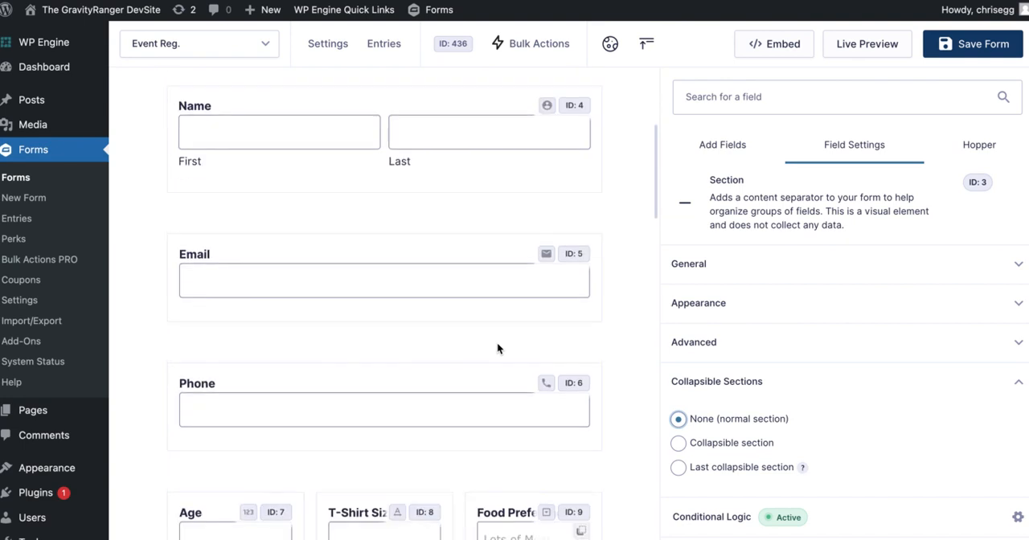
pyautogui.scroll(6, 497, 342)
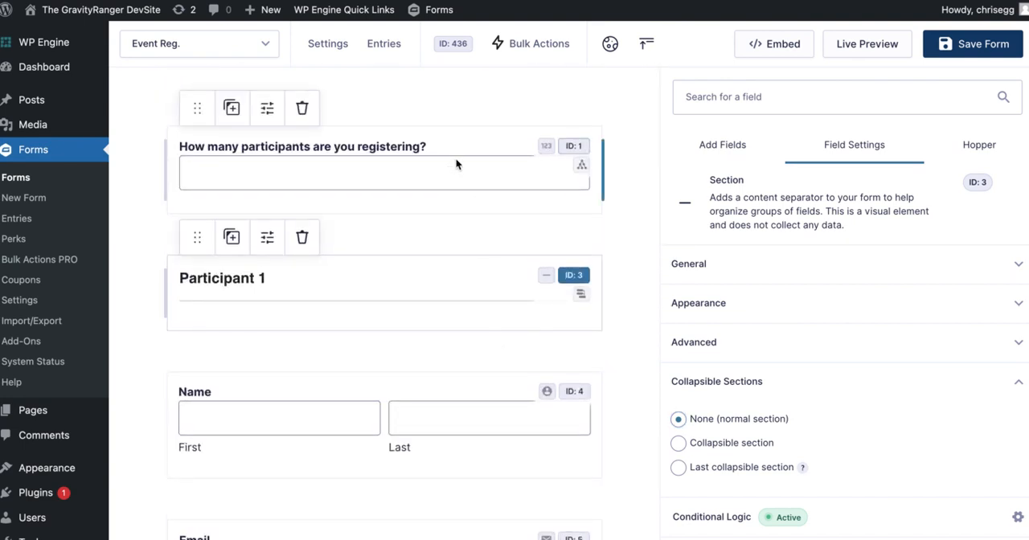
pyautogui.scroll(-6, 472, 251)
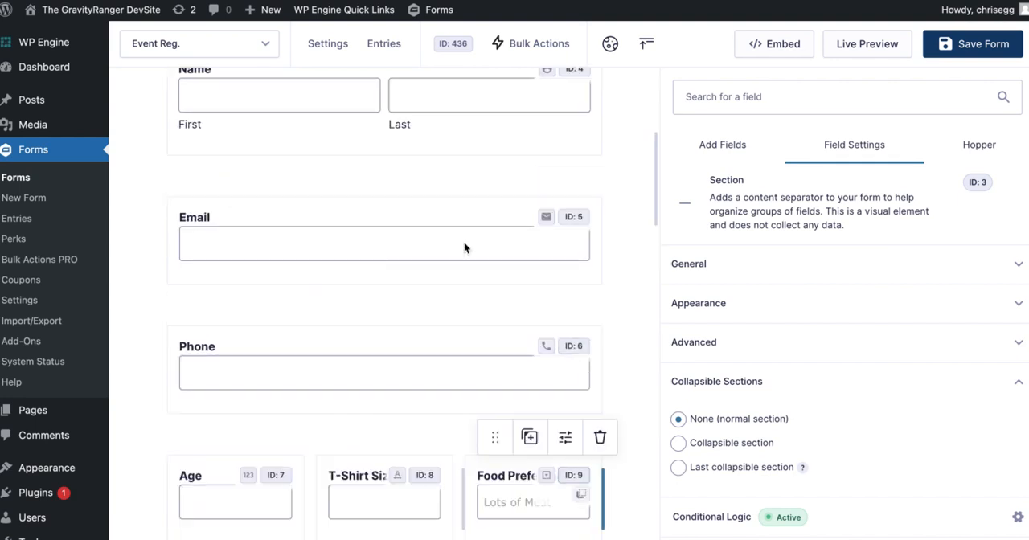
pyautogui.scroll(6, 465, 246)
# Save the Event Reg. form and open it in Bulk Actions PRO.
pyautogui.click(554, 43)
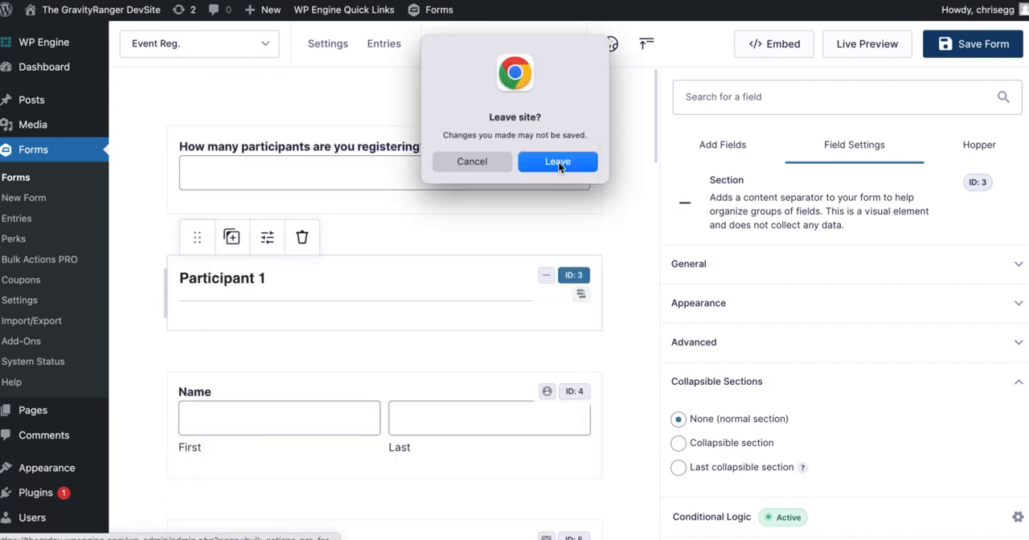
pyautogui.click(558, 163)
pyautogui.click(989, 46)
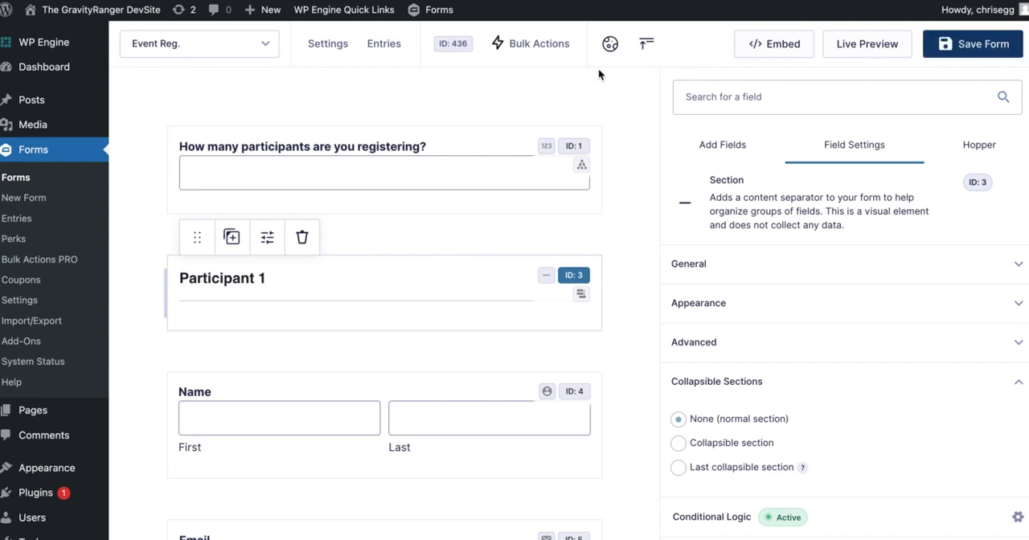
pyautogui.click(549, 47)
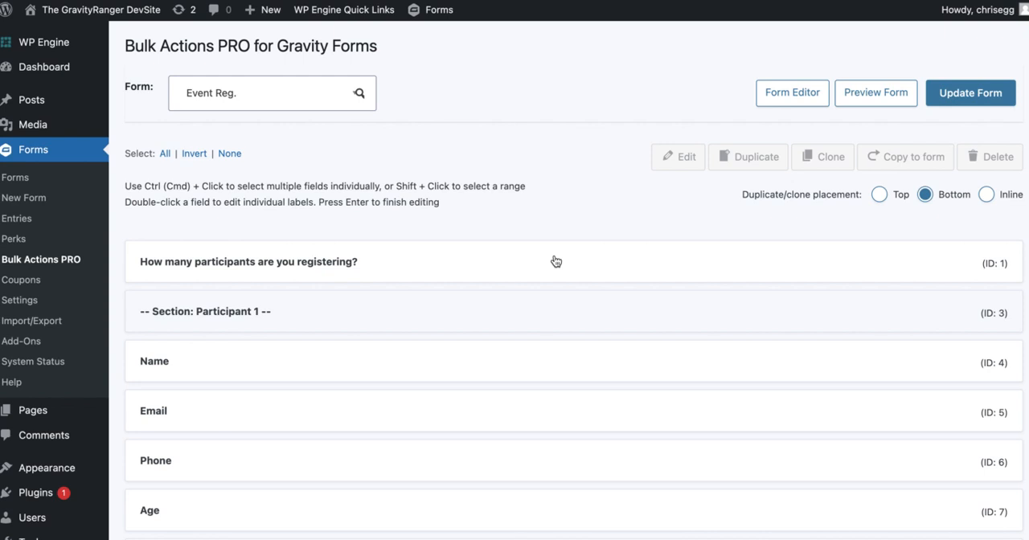
# Copy the Participant 1 section and its fields, from Name through Food Preference, to the Participants form.
pyautogui.scroll(-3, 593, 363)
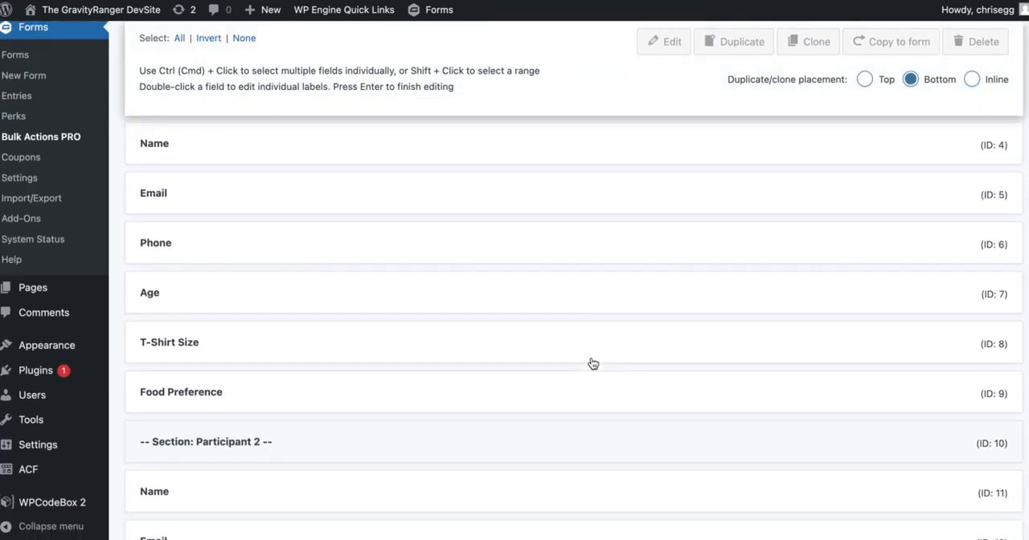
pyautogui.scroll(-15, 593, 363)
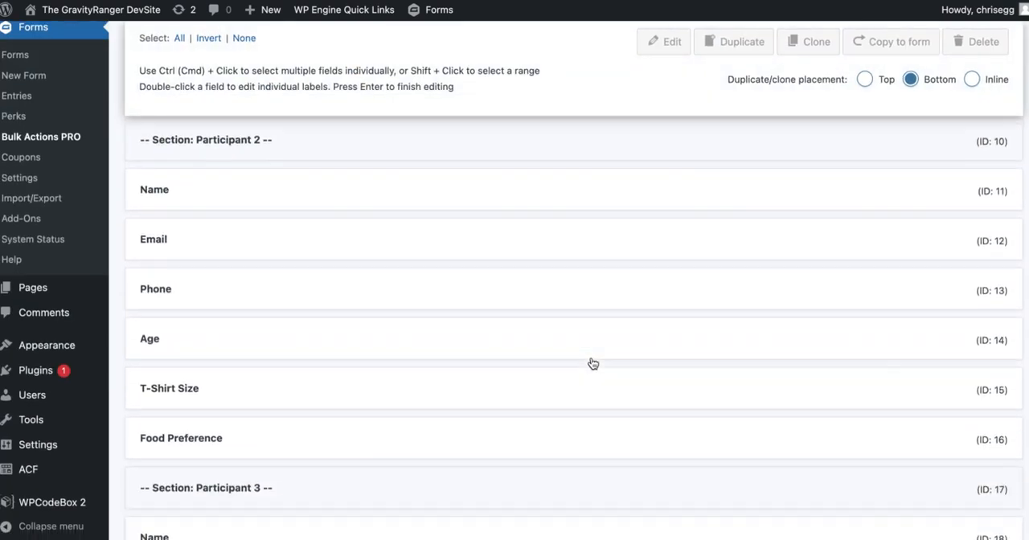
pyautogui.scroll(20, 593, 363)
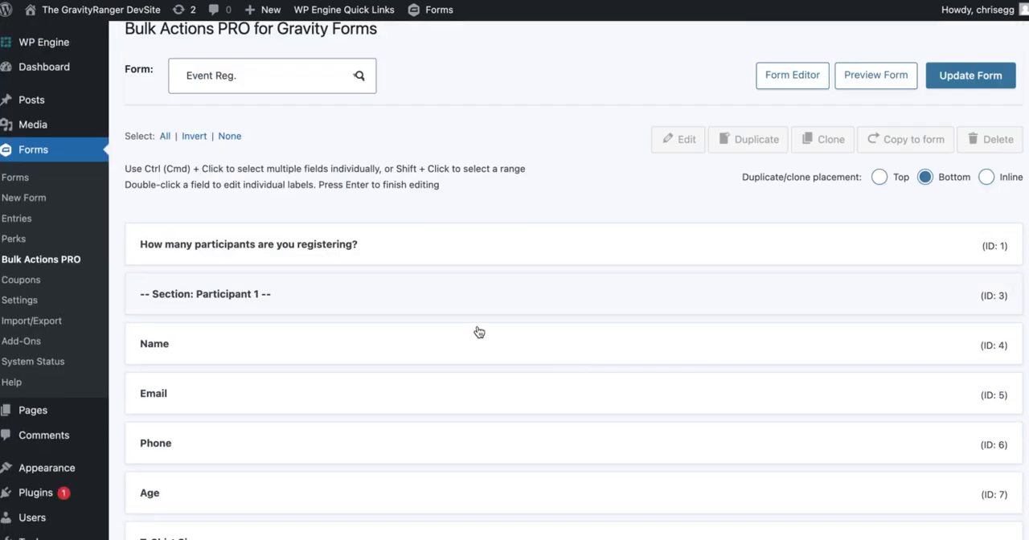
pyautogui.scroll(-1, 477, 330)
pyautogui.click(457, 269)
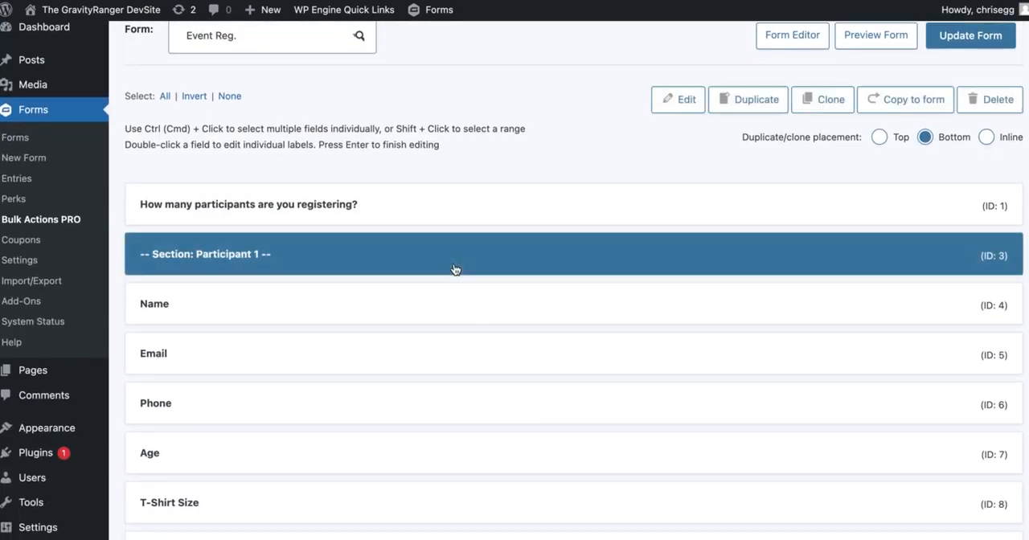
pyautogui.scroll(-1, 431, 344)
pyautogui.scroll(-4, 431, 345)
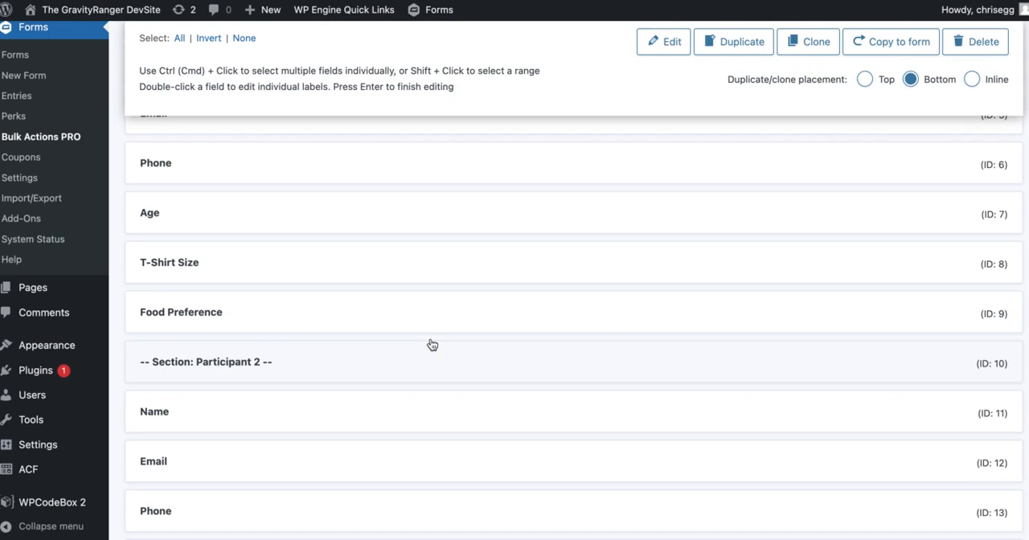
pyautogui.keyDown('shift'); pyautogui.click(420, 312); pyautogui.keyUp('shift')
pyautogui.scroll(4, 503, 305)
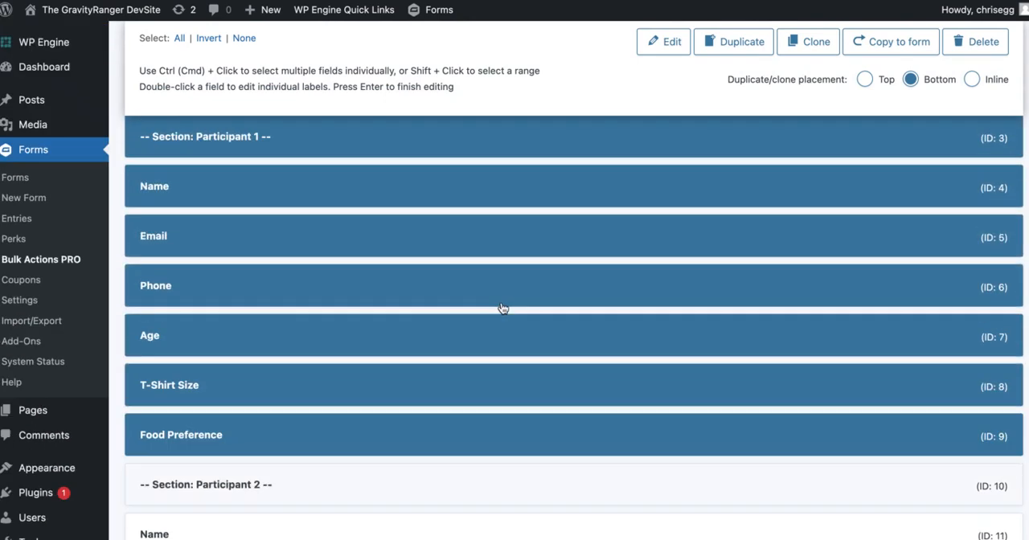
pyautogui.scroll(1, 503, 309)
pyautogui.scroll(-1, 503, 309)
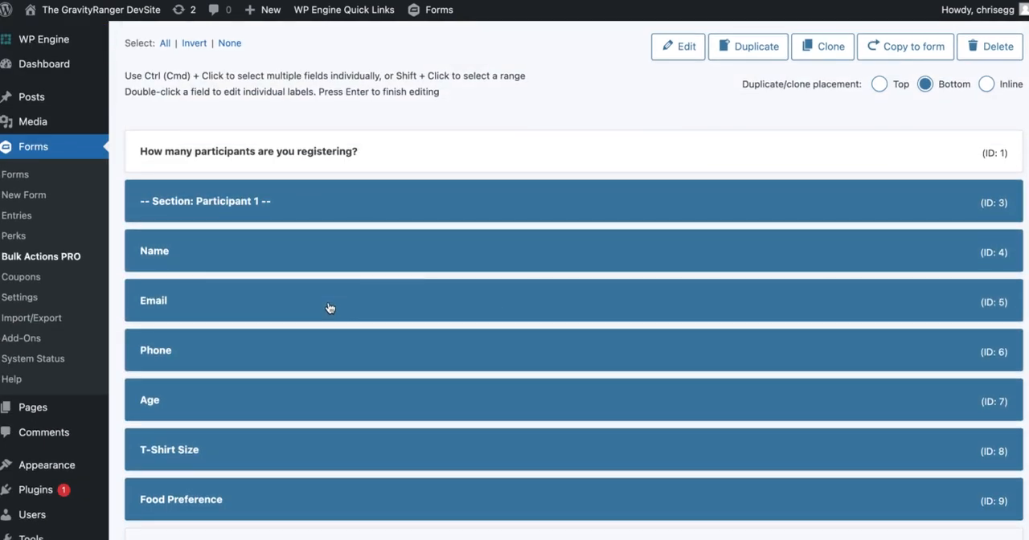
pyautogui.scroll(1, 439, 398)
pyautogui.scroll(1, 439, 398)
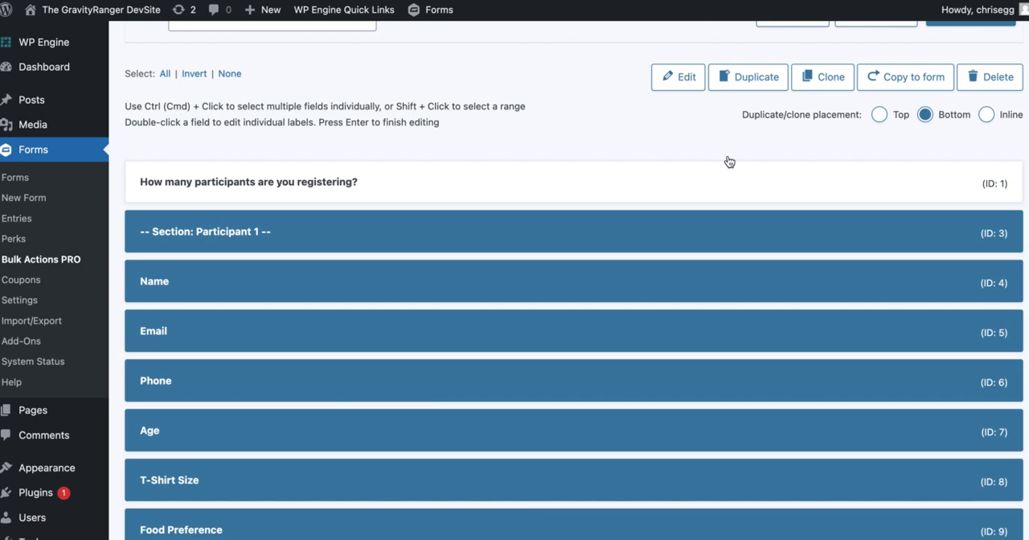
pyautogui.click(894, 72)
pyautogui.scroll(-5, 432, 268)
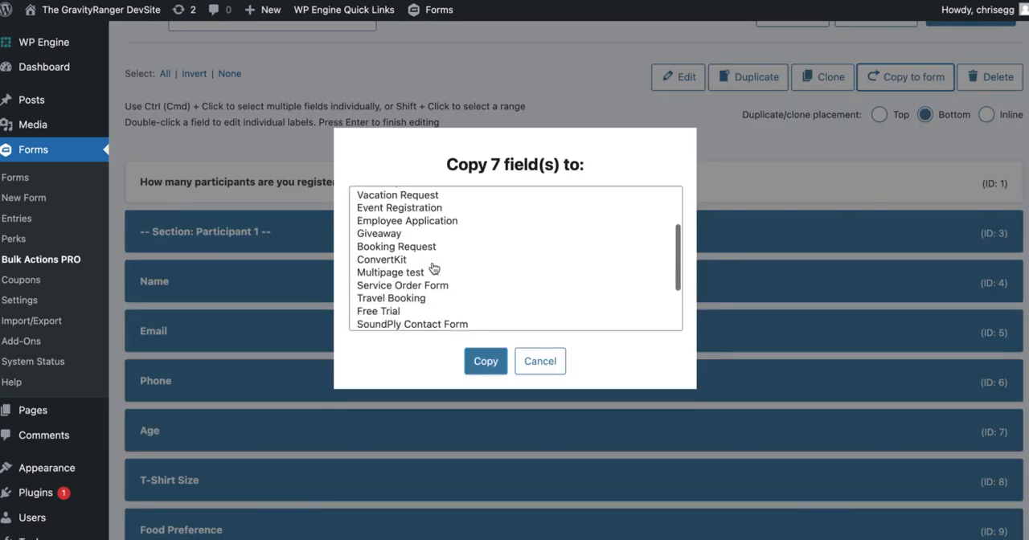
pyautogui.scroll(-1, 432, 268)
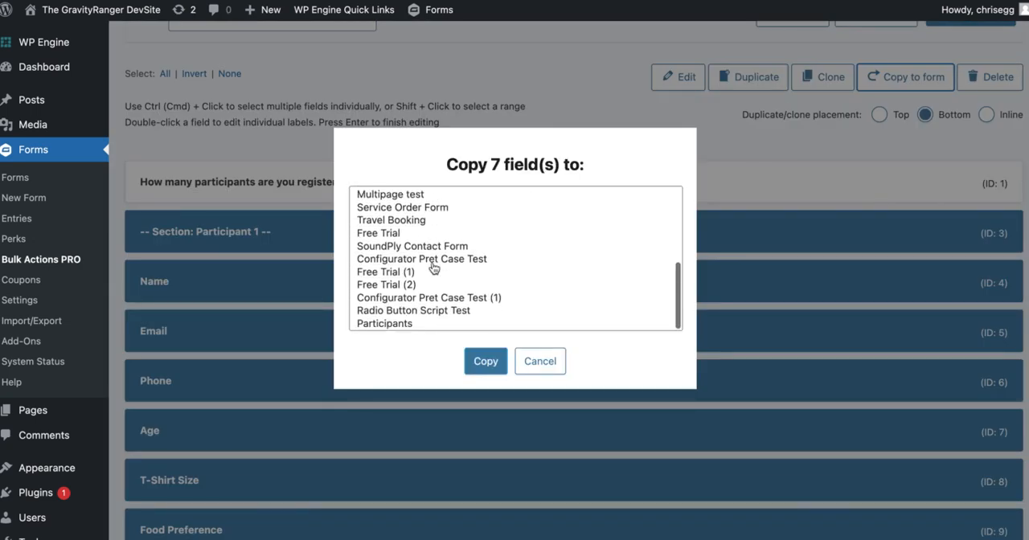
pyautogui.click(408, 326)
pyautogui.click(487, 361)
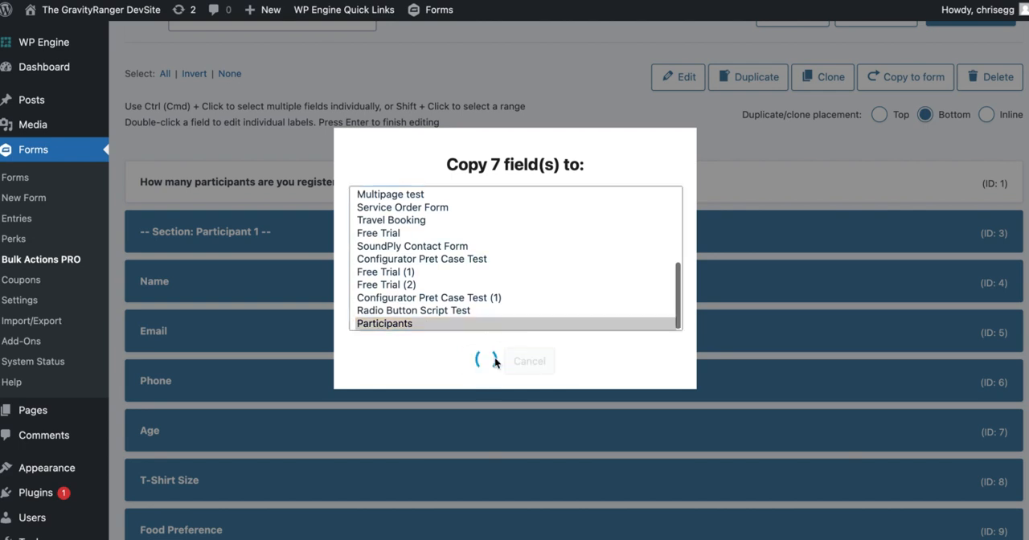
pyautogui.click(521, 345)
# Delete the Participant 1 section and its fields through Food Preference from the Event Reg. form.
pyautogui.scroll(-2, 305, 352)
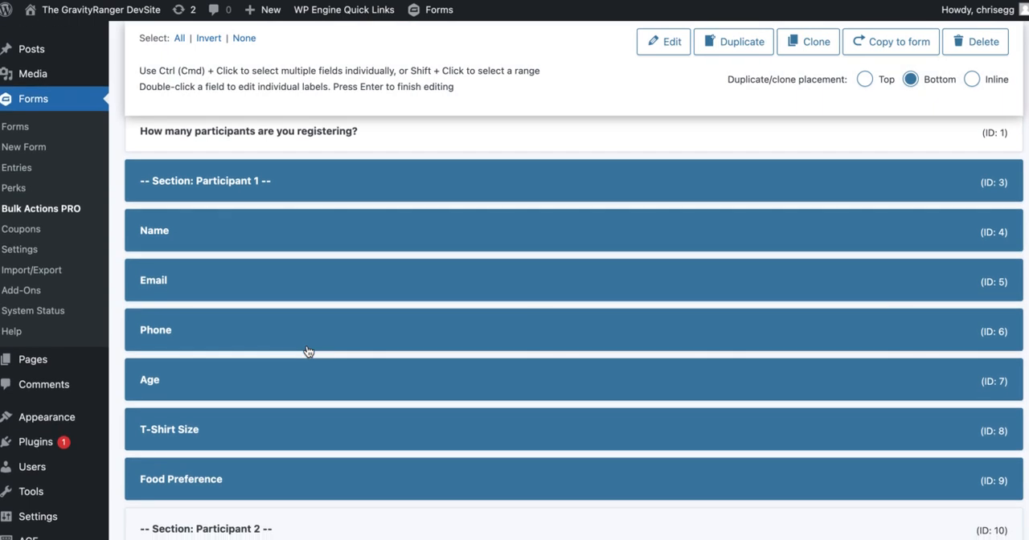
pyautogui.click(981, 41)
pyautogui.click(486, 346)
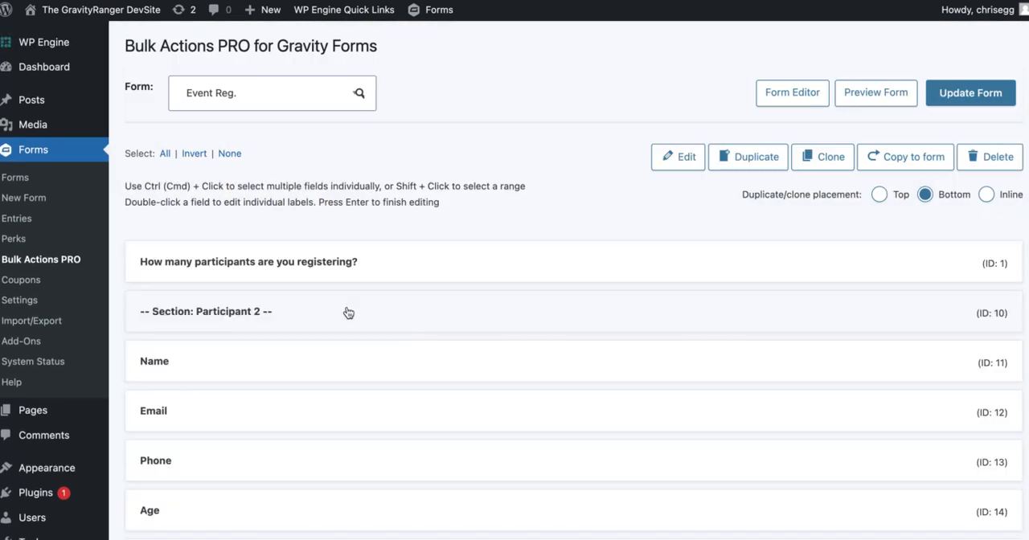
# Delete all remaining sections and fields from Participant 2 onward, keeping only the participant count question, and update the Event Reg. form.
pyautogui.scroll(-1, 293, 323)
pyautogui.click(303, 287)
pyautogui.scroll(-8, 303, 287)
pyautogui.keyDown('shift'); pyautogui.click(309, 482); pyautogui.keyUp('shift')
pyautogui.scroll(6, 505, 363)
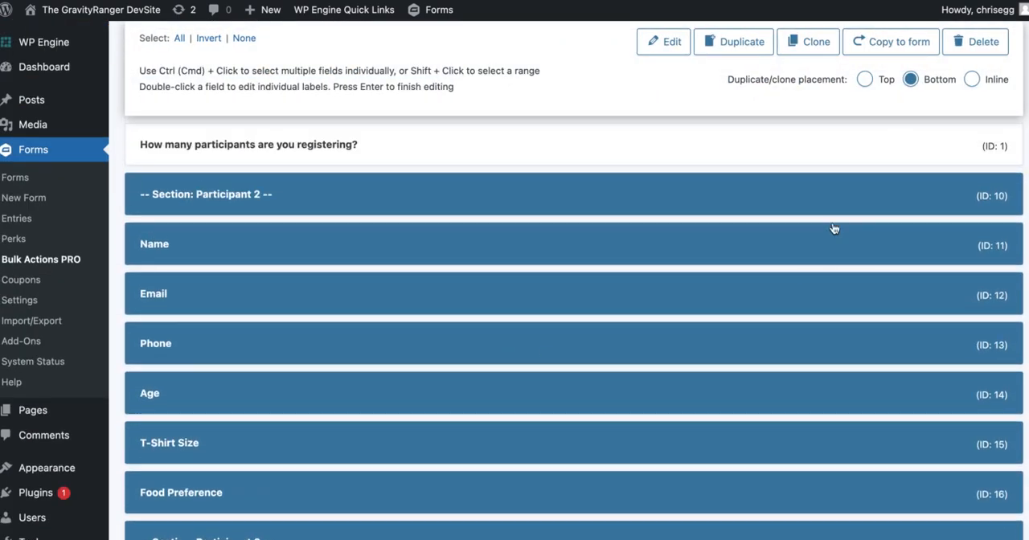
pyautogui.click(992, 50)
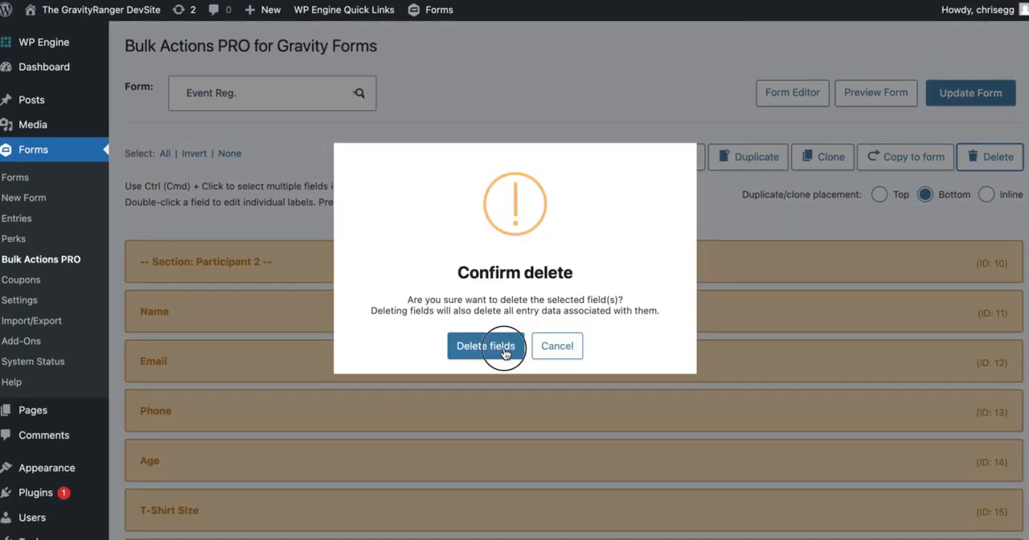
pyautogui.click(505, 354)
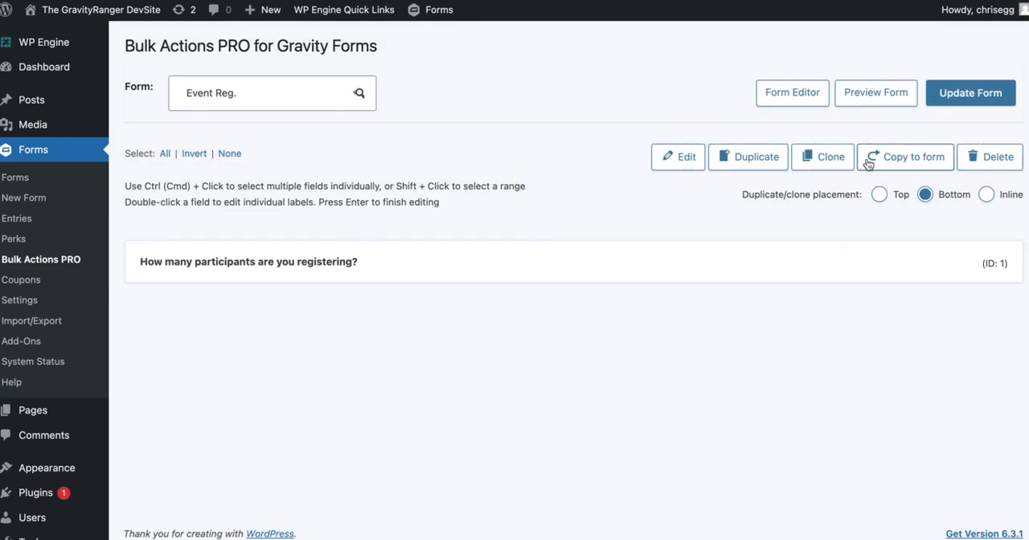
pyautogui.click(967, 92)
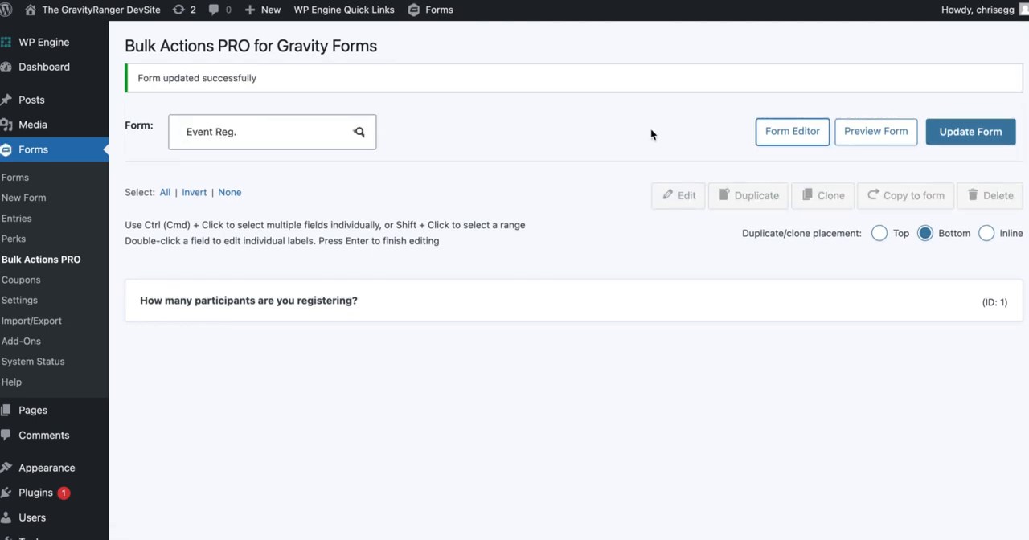
# Open the Event Reg. form in the form editor and delete its participant count question.
pyautogui.click(473, 146)
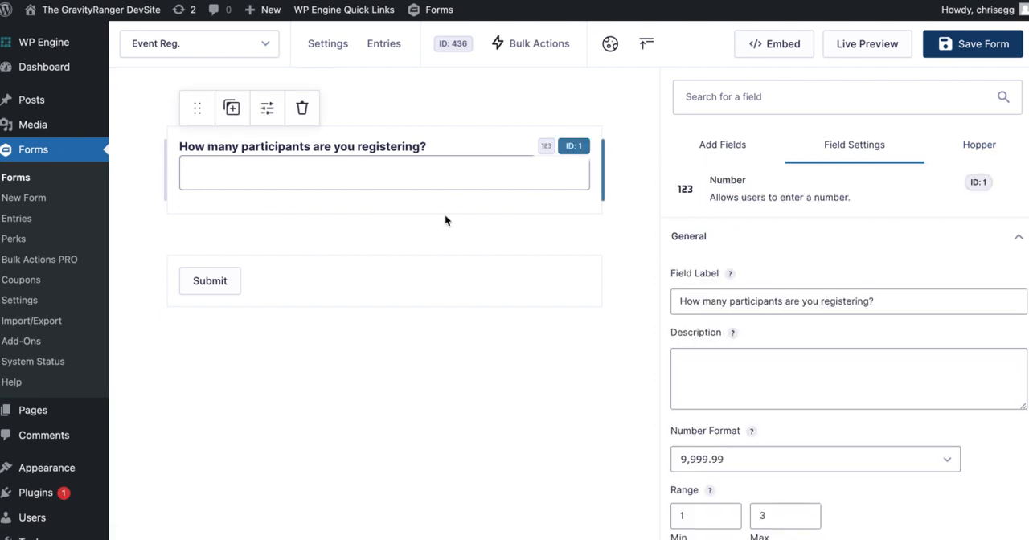
pyautogui.click(307, 109)
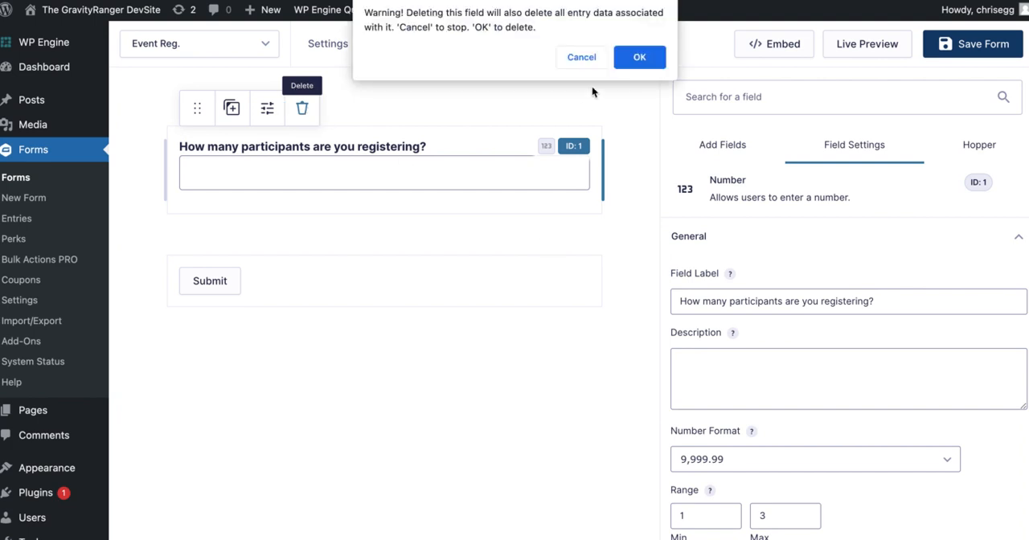
pyautogui.click(636, 58)
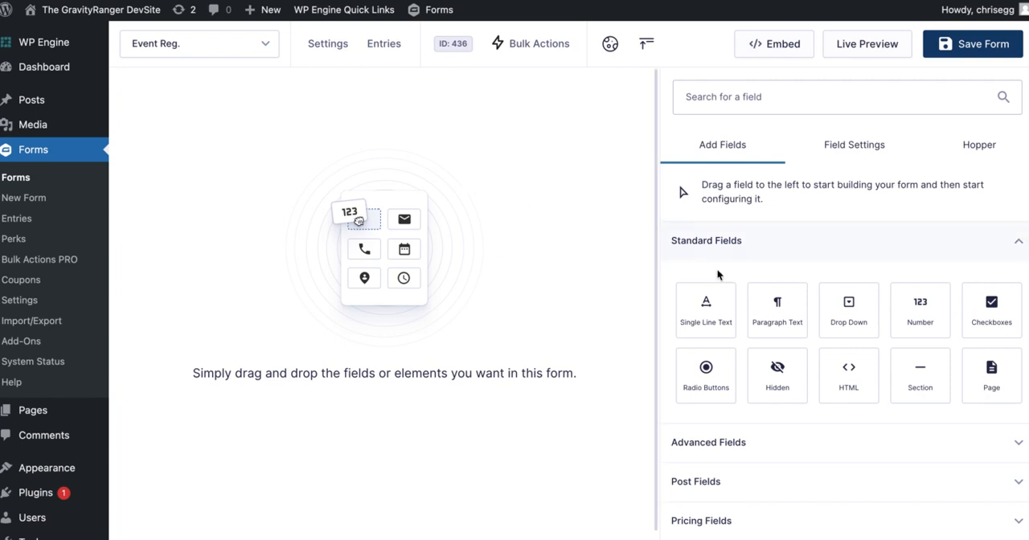
# Add a Single Line Text field to the empty form and label it "Group Name".
pyautogui.click(709, 312)
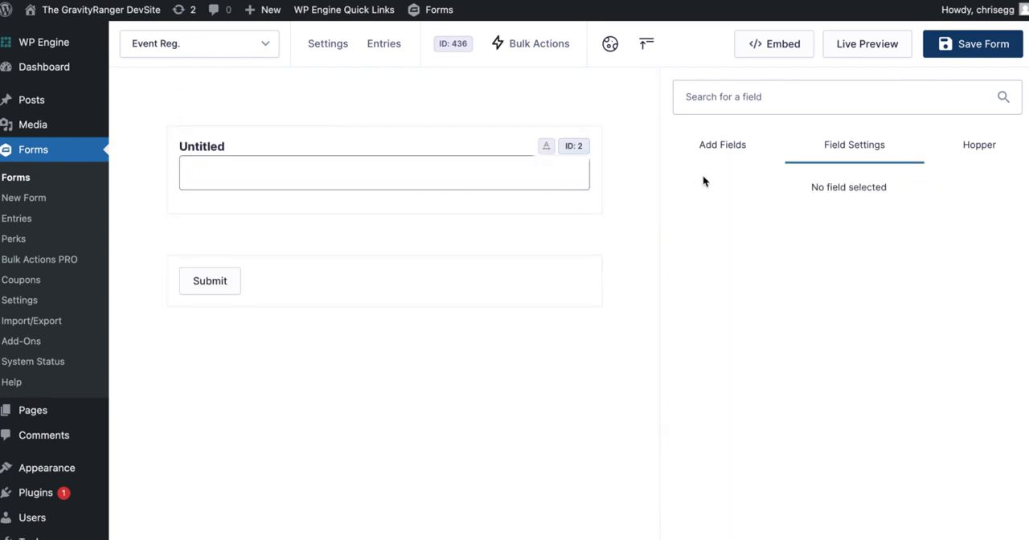
pyautogui.click(713, 148)
pyautogui.click(477, 186)
pyautogui.doubleClick(757, 294)
pyautogui.write('Group Name')
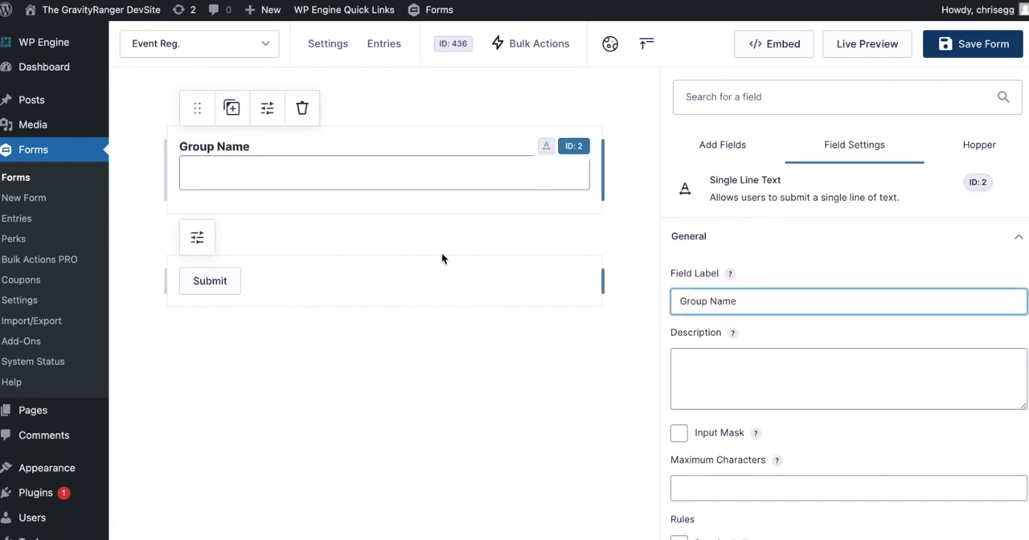
pyautogui.click(460, 189)
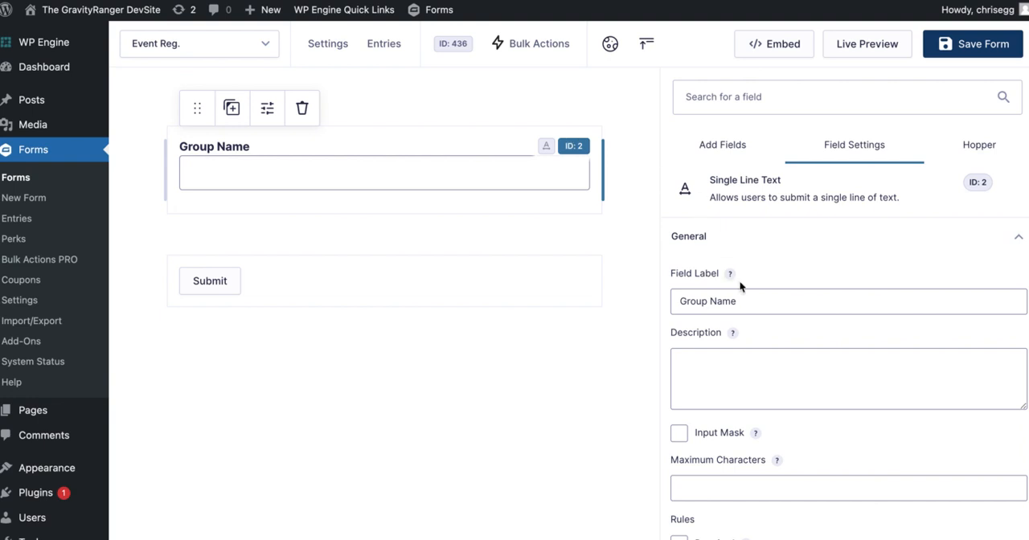
pyautogui.scroll(-3, 769, 338)
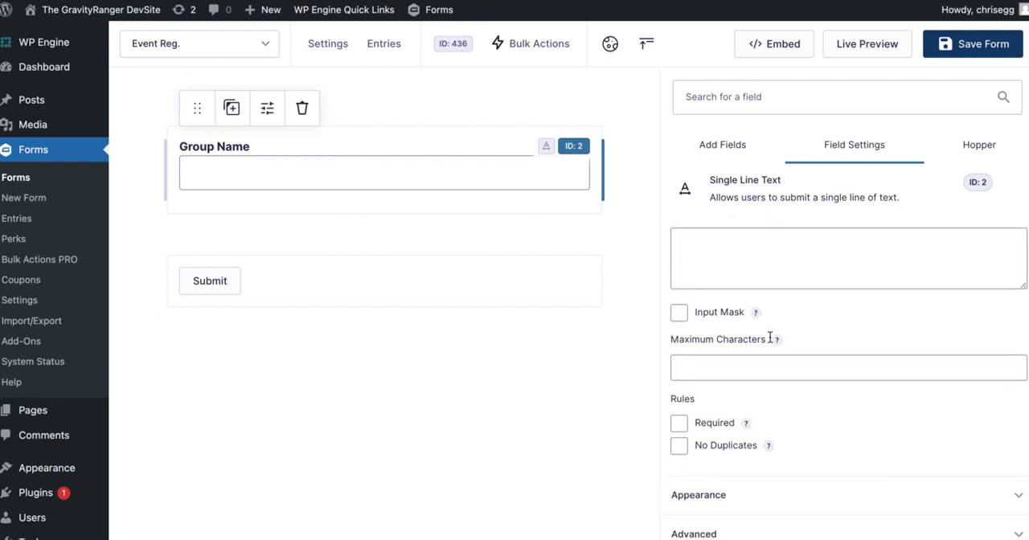
pyautogui.scroll(3, 769, 338)
pyautogui.click(728, 235)
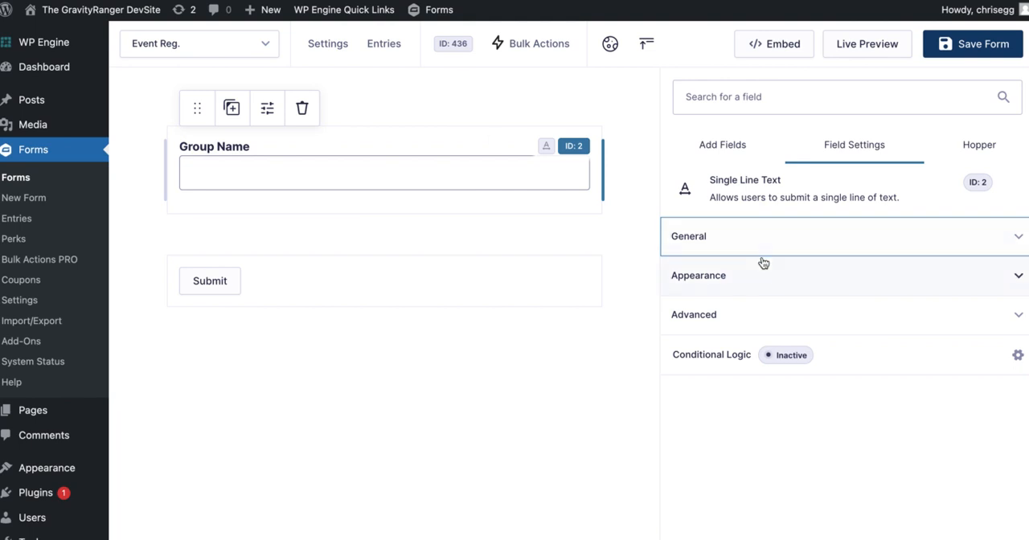
# Add a Nested Form field directly below the Group Name field.
pyautogui.click(708, 144)
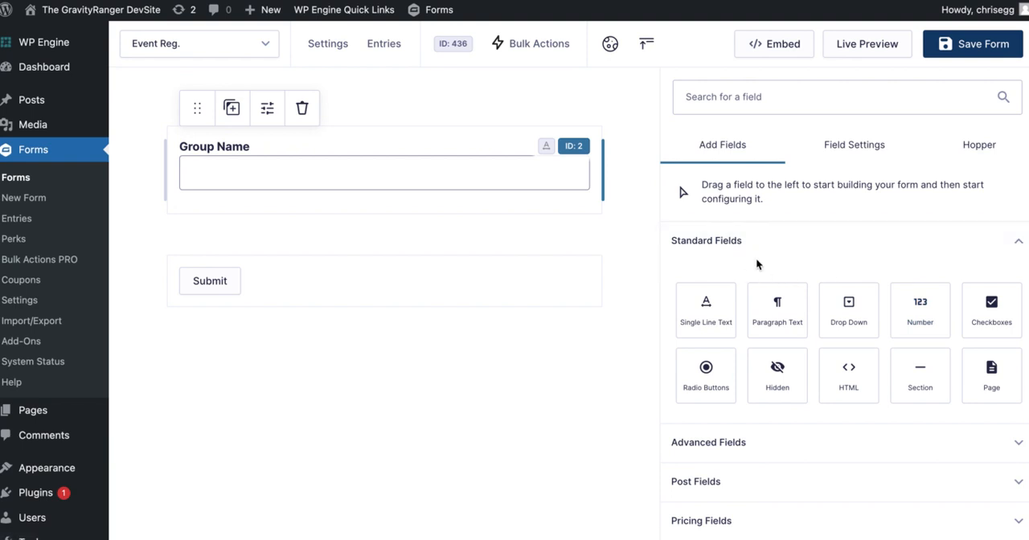
pyautogui.click(736, 242)
pyautogui.click(728, 282)
pyautogui.scroll(-2, 862, 346)
pyautogui.scroll(-1, 862, 345)
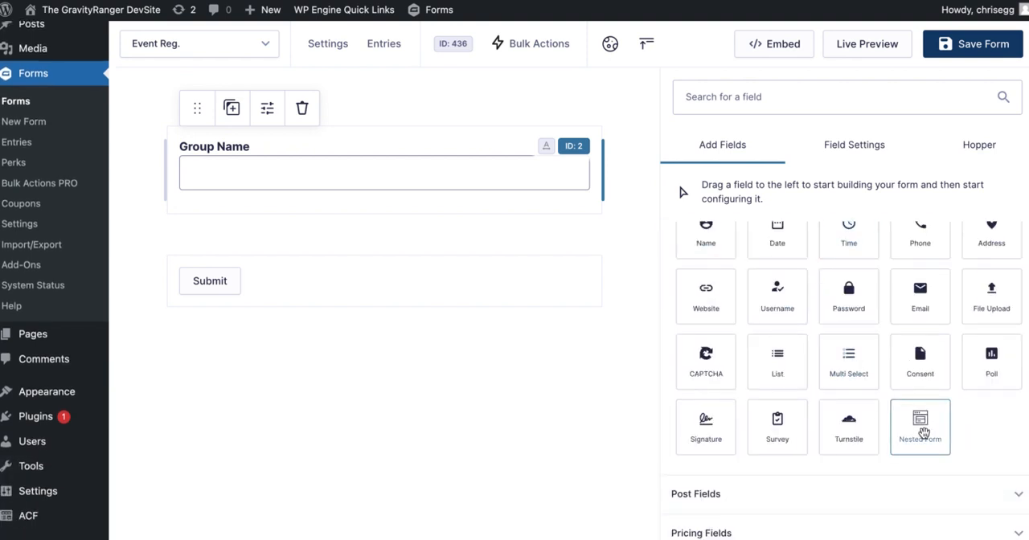
pyautogui.scroll(1, 519, 286)
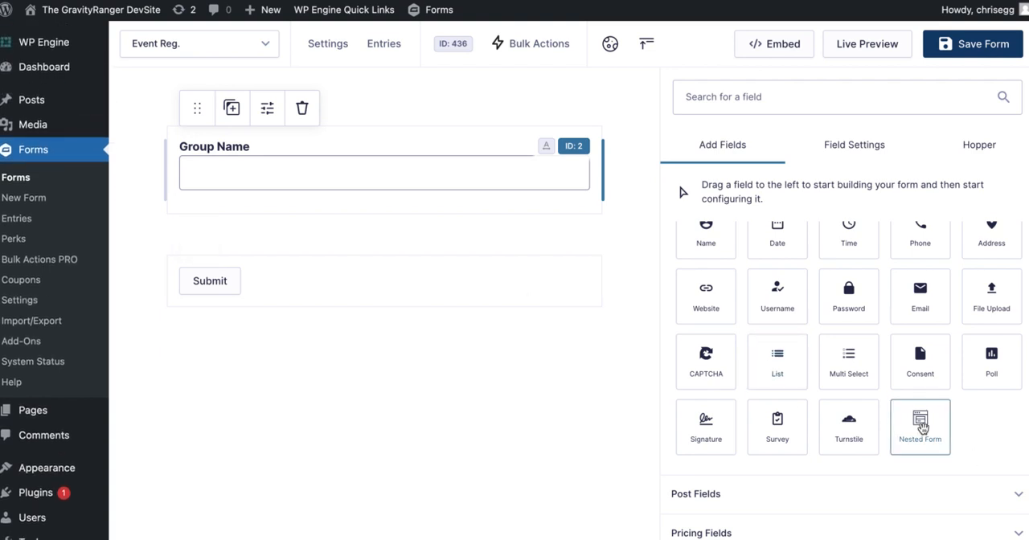
pyautogui.moveTo(921, 427); pyautogui.dragTo(379, 234)
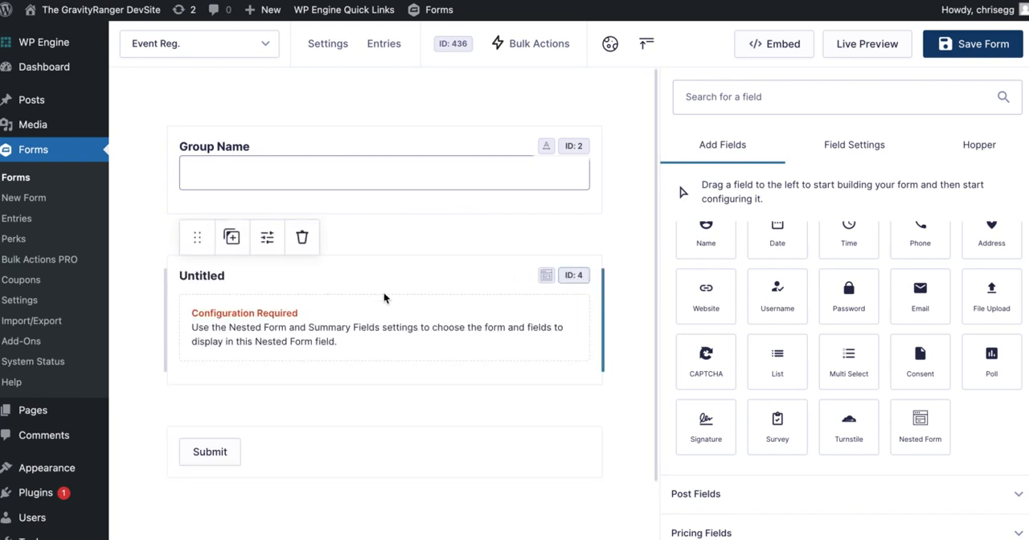
# Label the new Nested Form field "Participants".
pyautogui.scroll(-1, 387, 292)
pyautogui.click(388, 243)
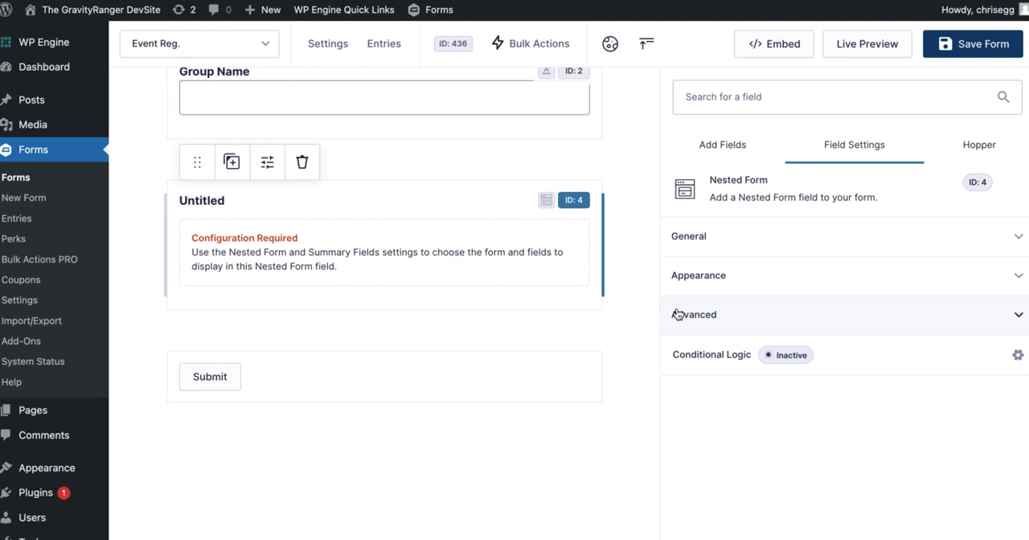
pyautogui.click(707, 236)
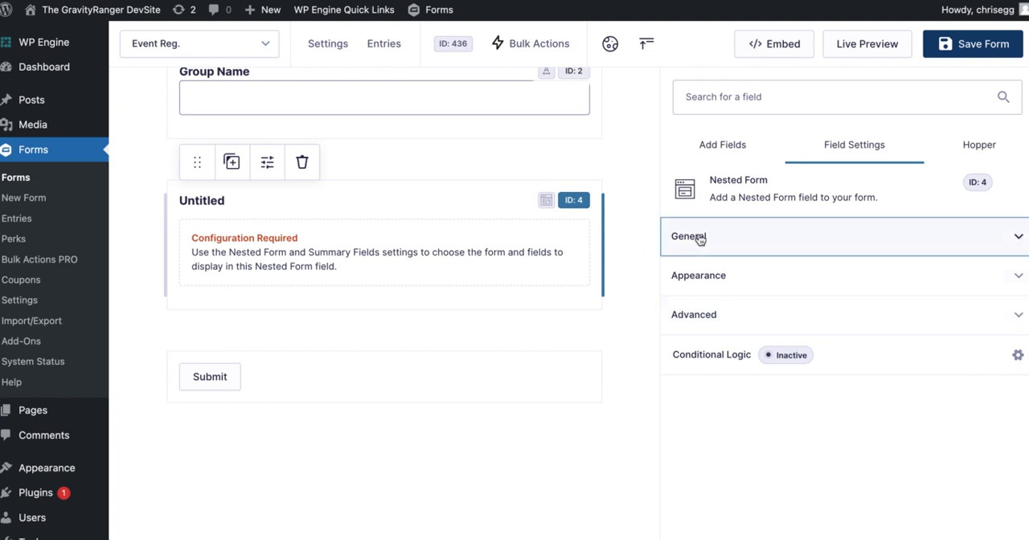
pyautogui.doubleClick(727, 311)
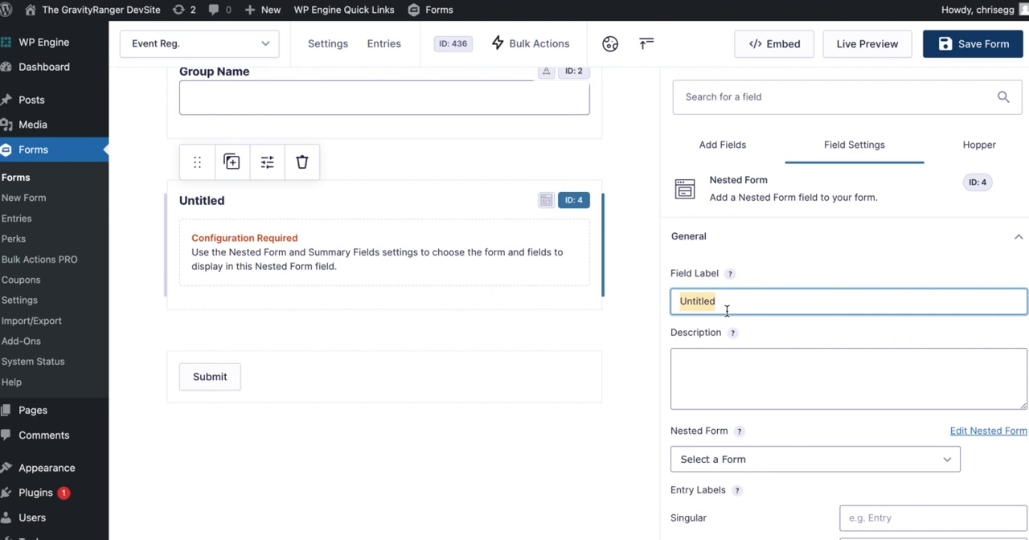
pyautogui.write('Particoants')
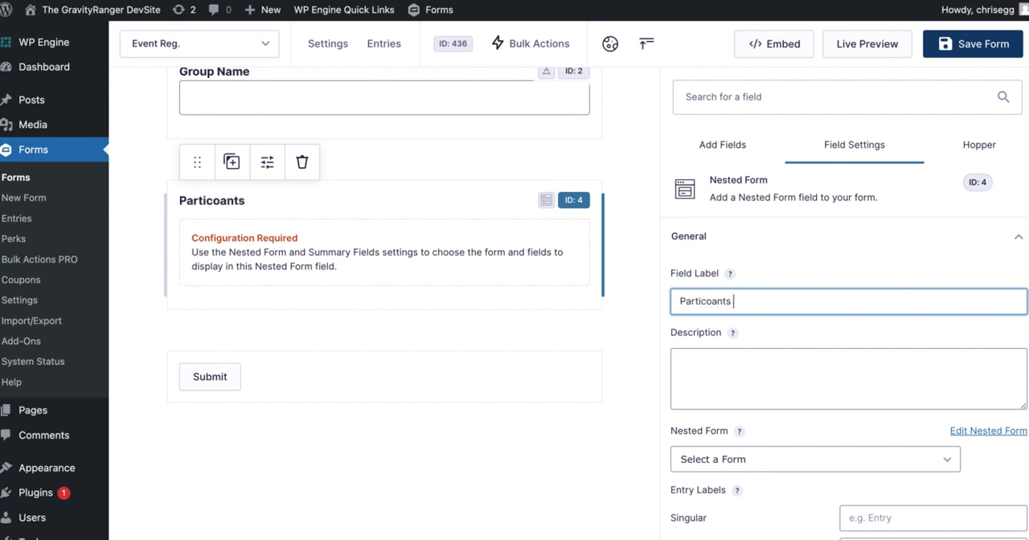
pyautogui.rightClick(712, 305)
pyautogui.click(746, 186)
# Link the Participants field to the Participants form as its nested form.
pyautogui.scroll(-2, 792, 409)
pyautogui.scroll(-1, 798, 407)
pyautogui.click(789, 329)
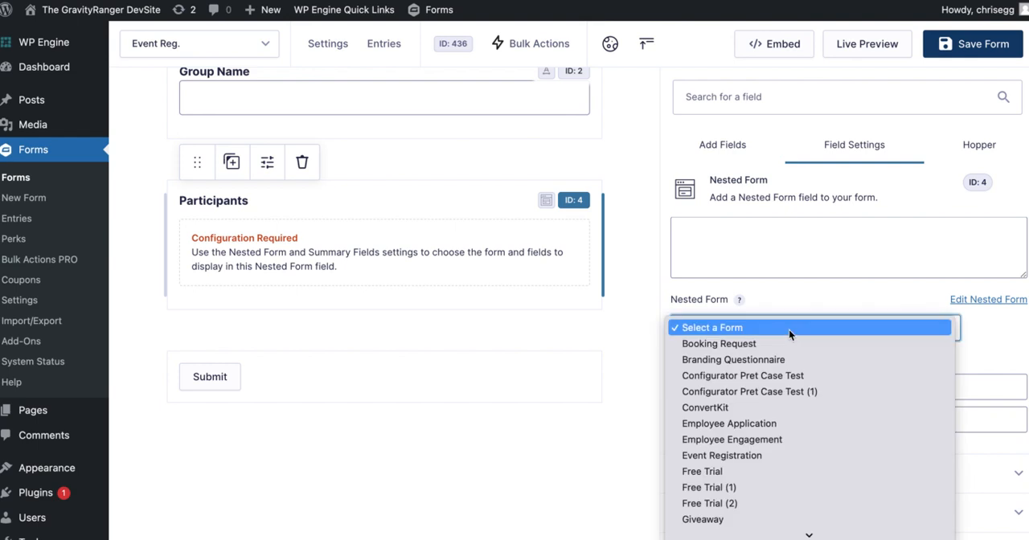
pyautogui.scroll(-3, 789, 405)
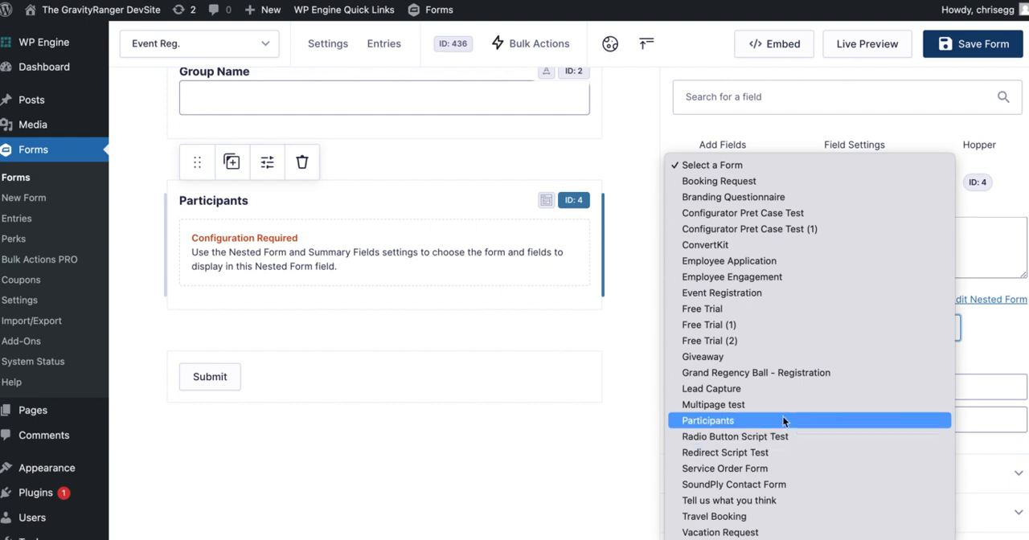
pyautogui.click(782, 417)
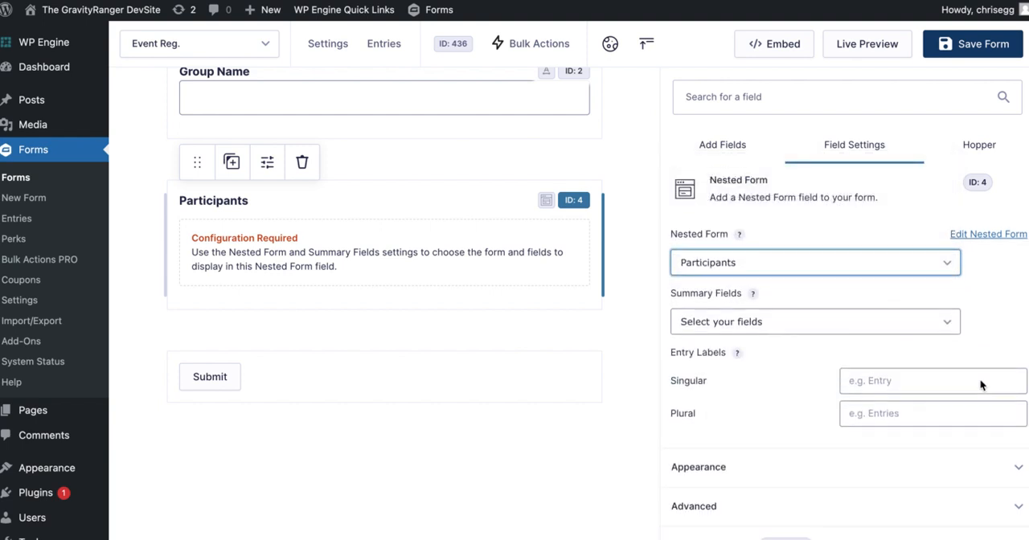
# Add Name, Age and T-Shirt Size as summary fields of the Participants nested form field.
pyautogui.click(744, 307)
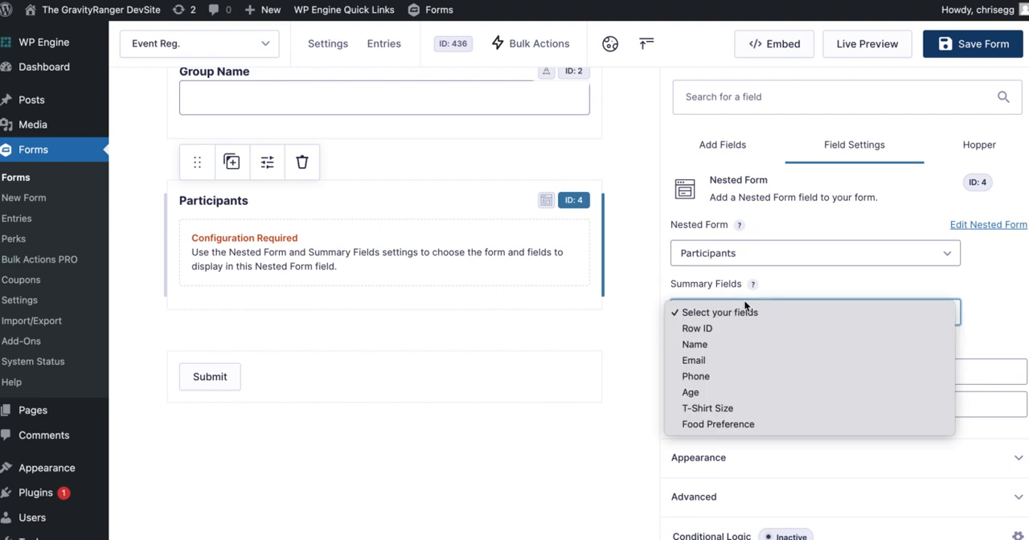
pyautogui.click(770, 344)
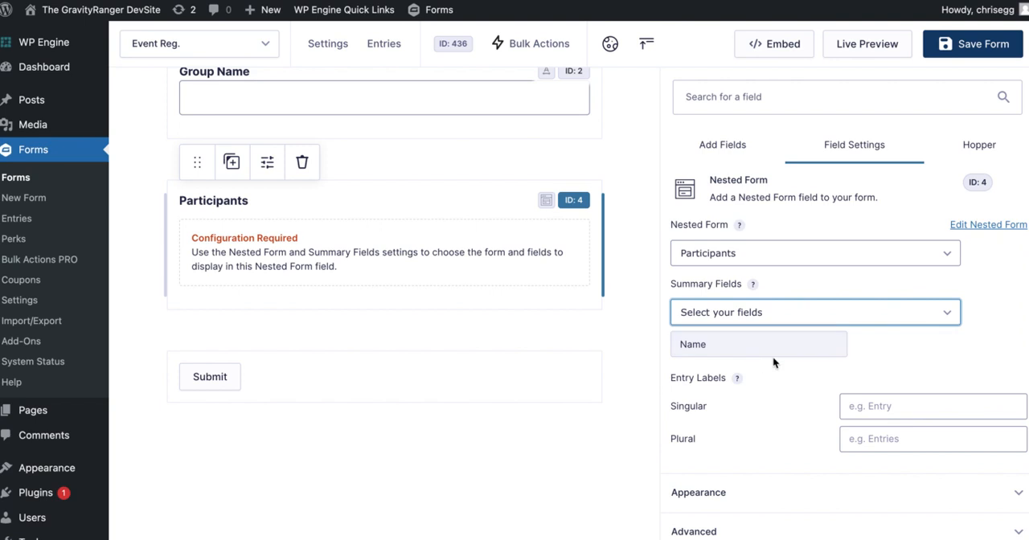
pyautogui.click(891, 318)
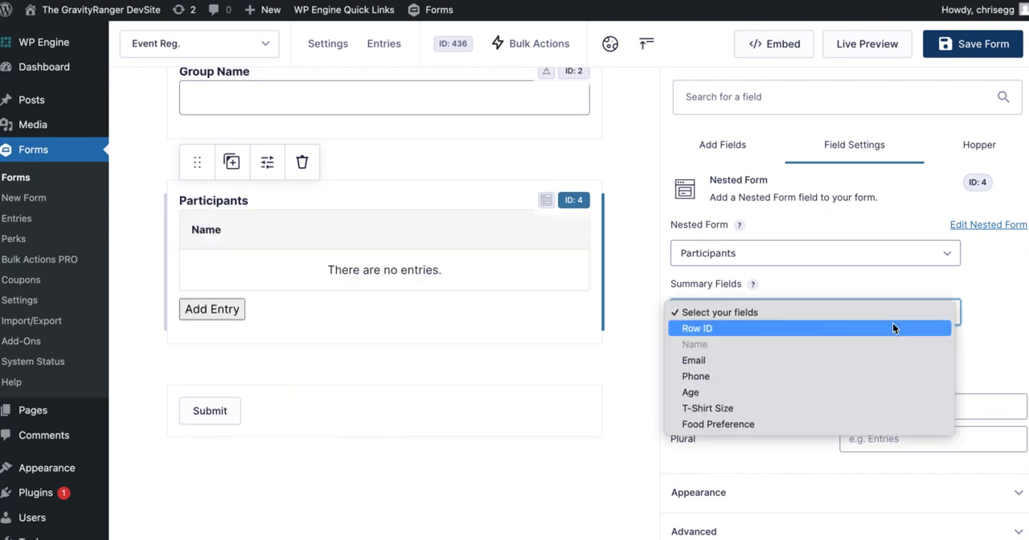
pyautogui.click(826, 392)
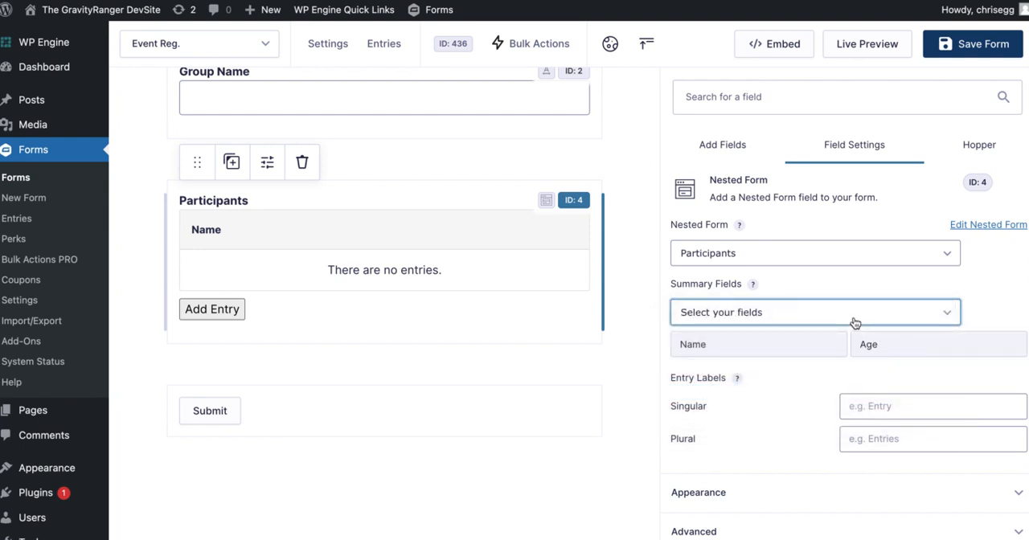
pyautogui.click(855, 319)
pyautogui.click(817, 410)
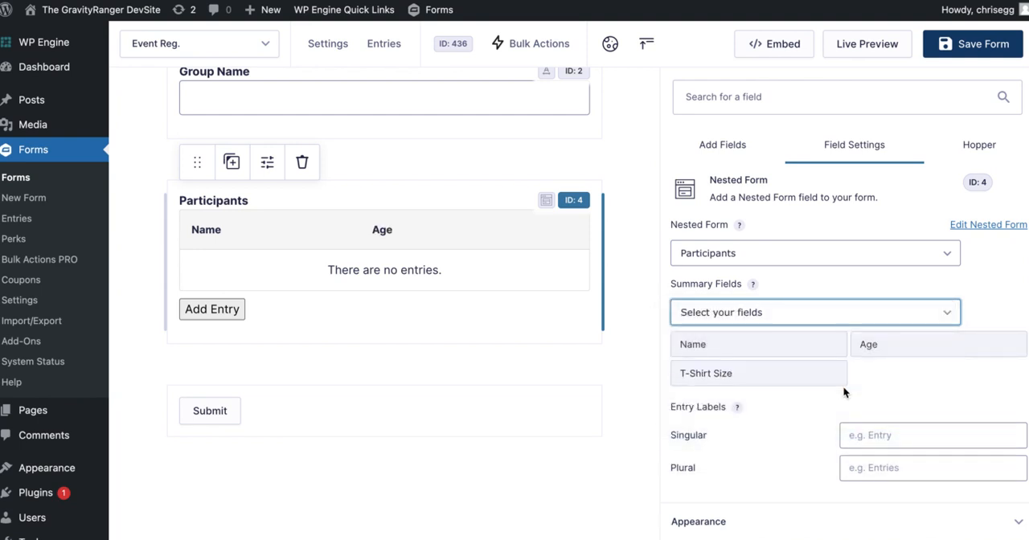
pyautogui.click(811, 322)
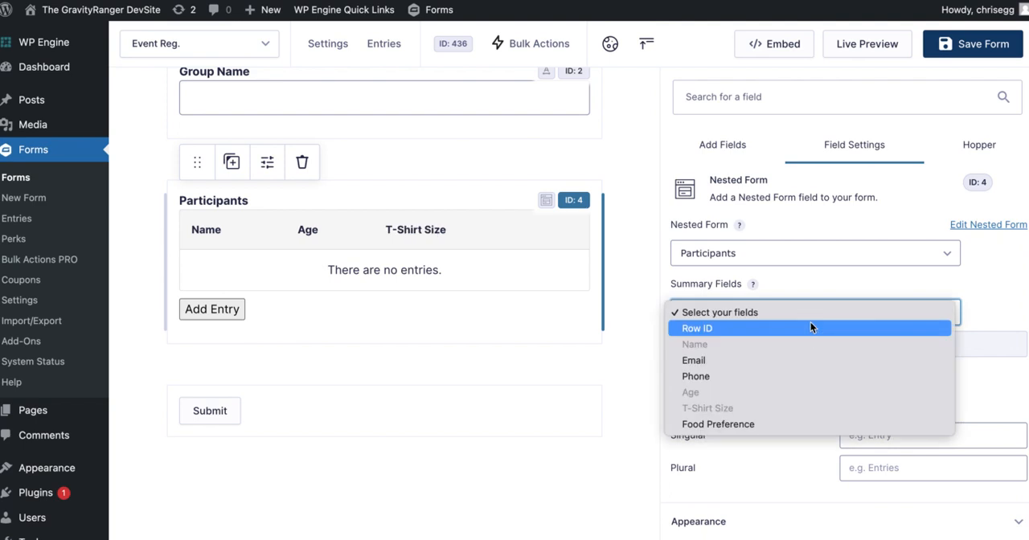
pyautogui.click(793, 427)
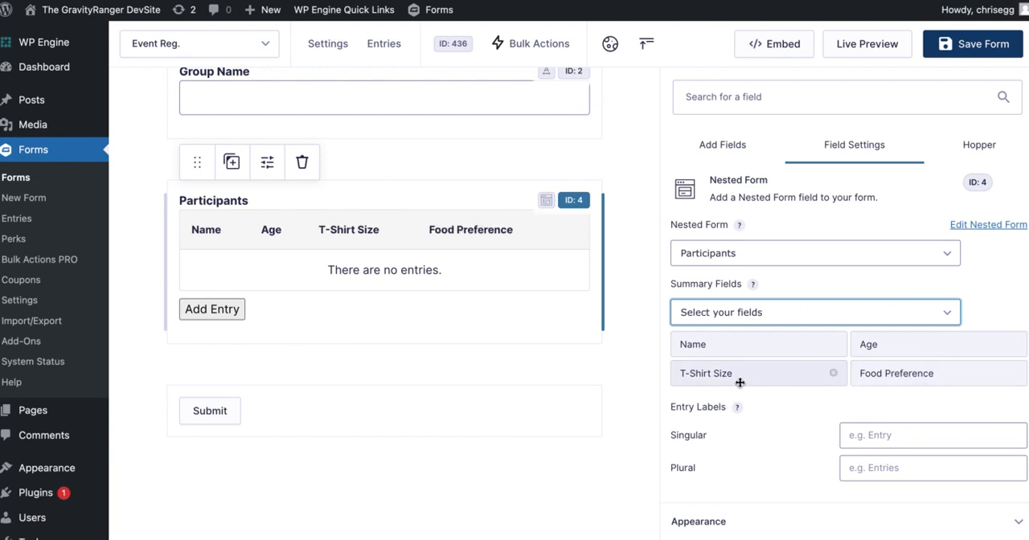
pyautogui.click(1013, 374)
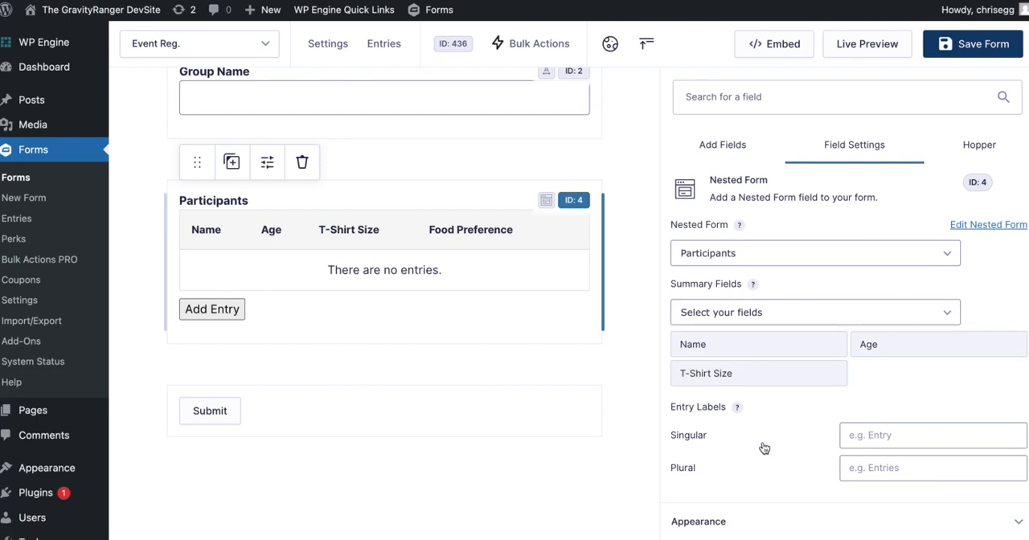
# Set the nested form's entry labels to "Participant" for singular and "Participants" for plural.
pyautogui.scroll(-1, 764, 444)
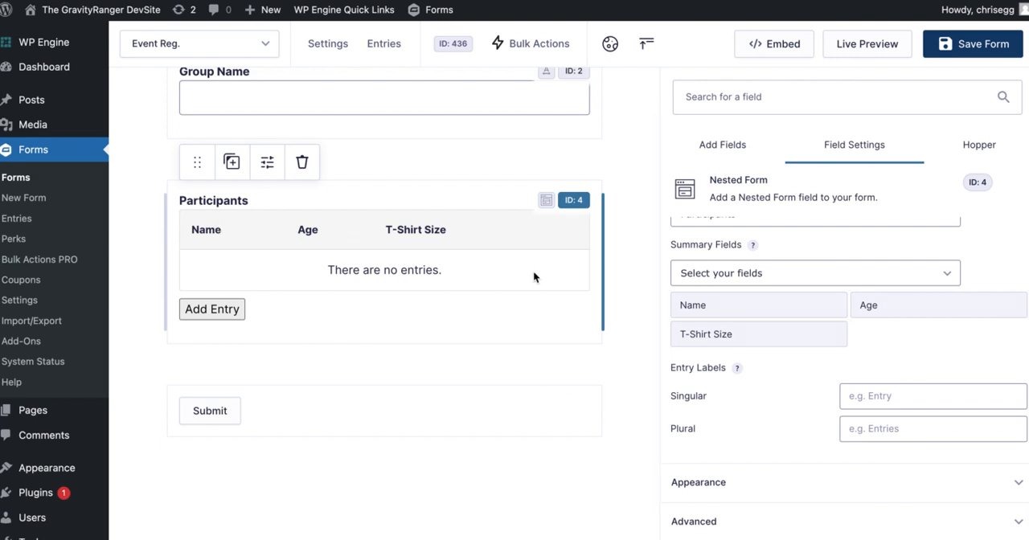
pyautogui.scroll(2, 752, 330)
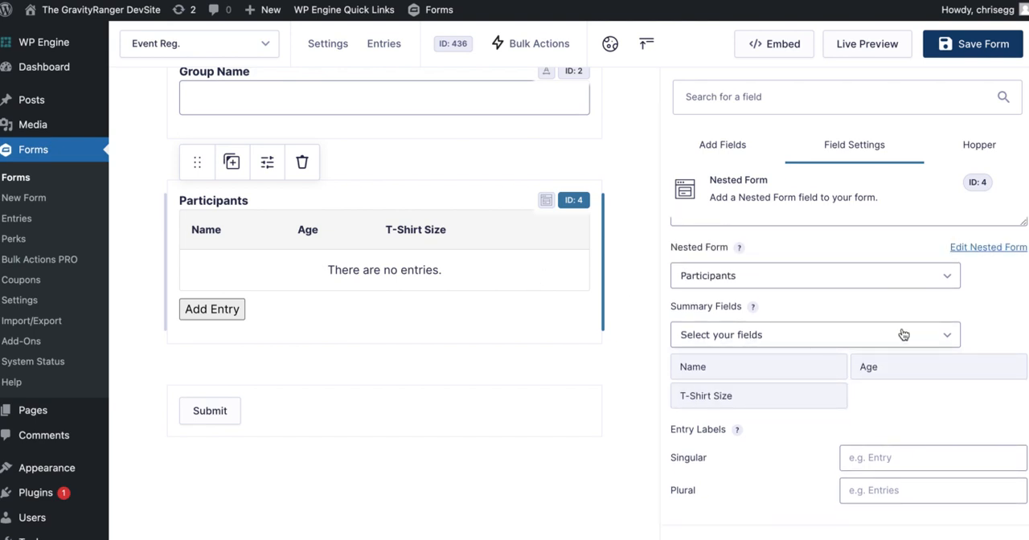
pyautogui.scroll(-1, 904, 335)
pyautogui.scroll(-2, 844, 378)
pyautogui.click(973, 351)
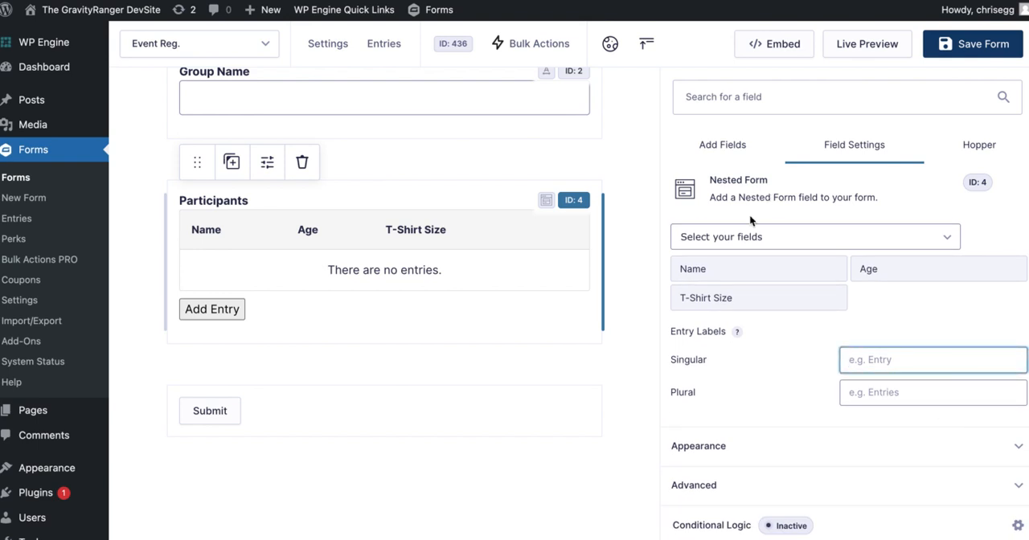
pyautogui.scroll(5, 742, 281)
pyautogui.doubleClick(722, 299)
pyautogui.hotkey('ctrl', 'c')
pyautogui.scroll(-5, 810, 315)
pyautogui.click(922, 360)
pyautogui.hotkey('ctrl', 'v')
pyautogui.press('BackSpace')
pyautogui.click(929, 391)
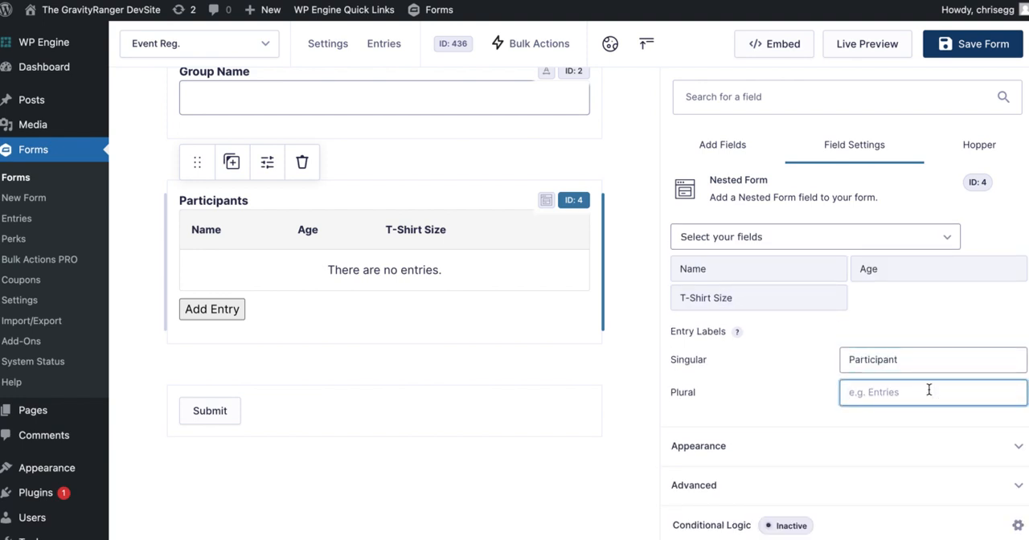
pyautogui.hotkey('ctrl', 'v')
pyautogui.scroll(-1, 784, 364)
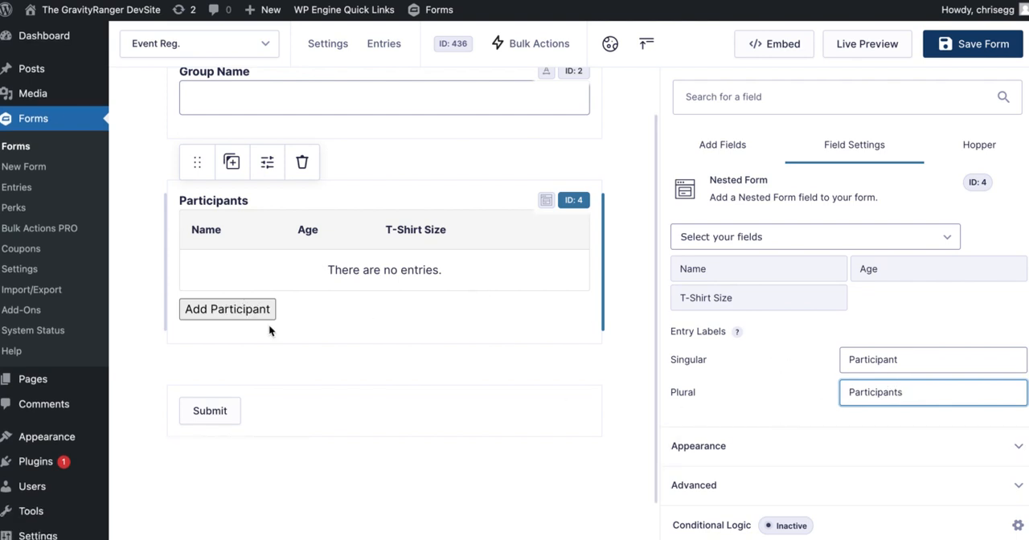
pyautogui.scroll(-1, 766, 378)
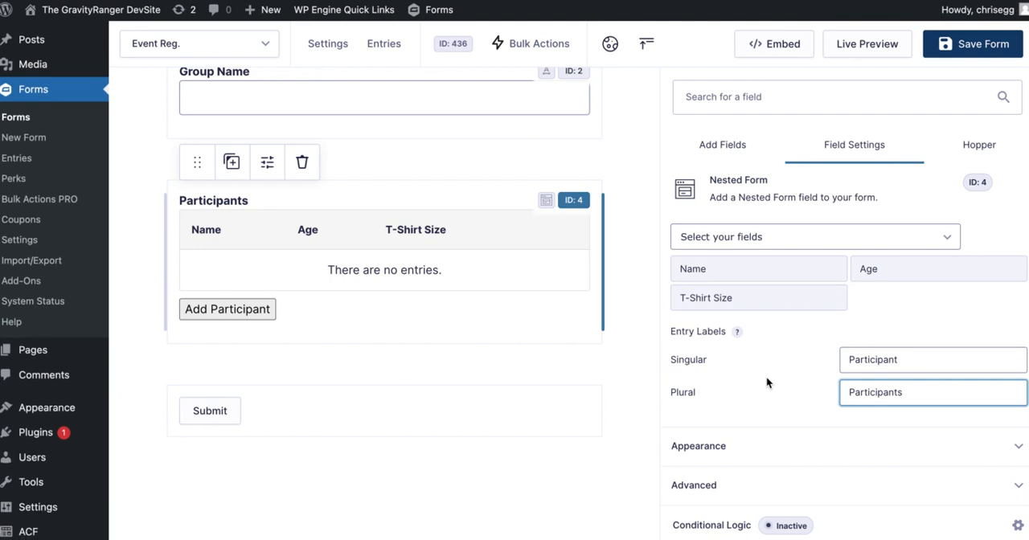
pyautogui.scroll(1, 766, 378)
pyautogui.scroll(4, 766, 382)
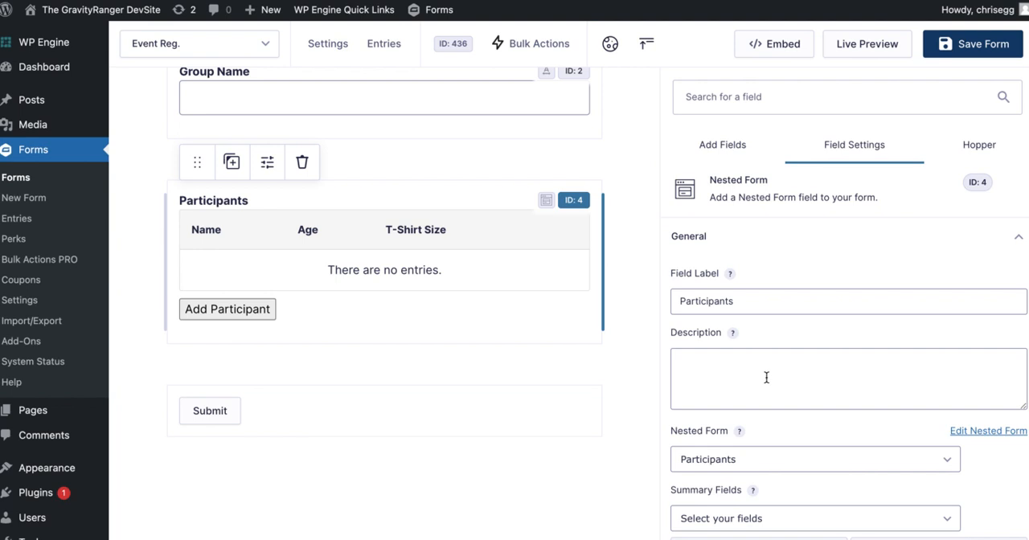
# Review the appearance, advanced and general settings of the Participants nested form field, including its entry limits.
pyautogui.scroll(-4, 767, 376)
pyautogui.click(746, 447)
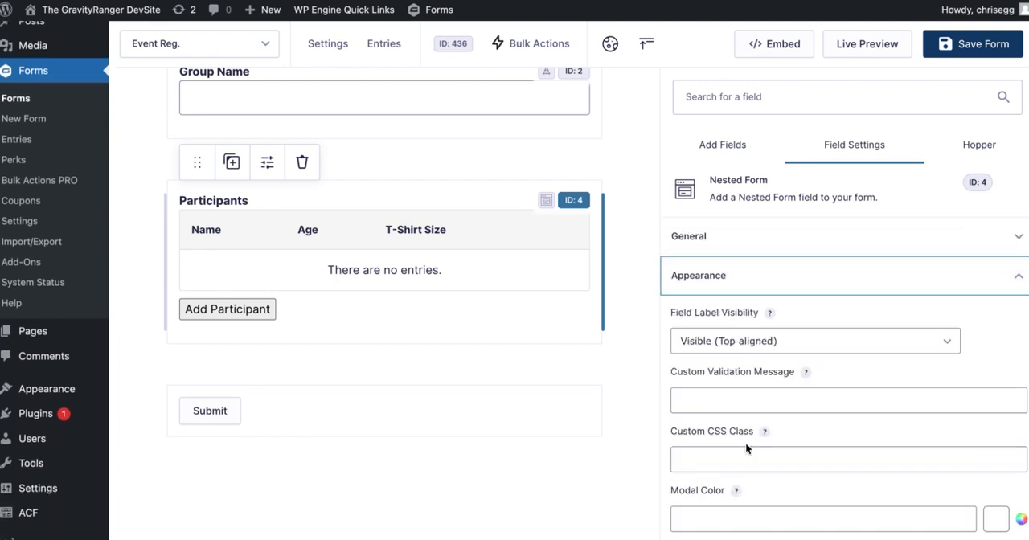
pyautogui.scroll(-3, 754, 375)
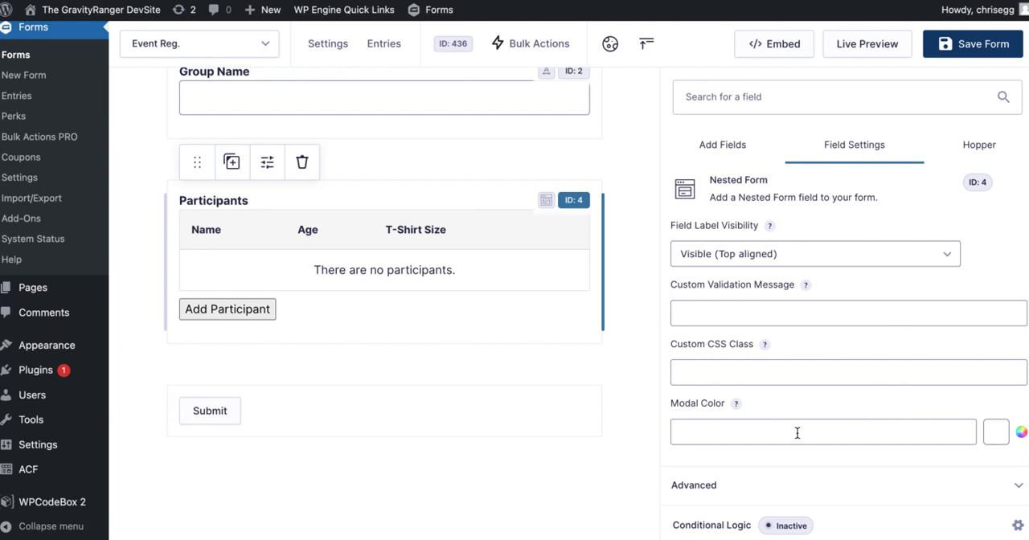
pyautogui.click(724, 484)
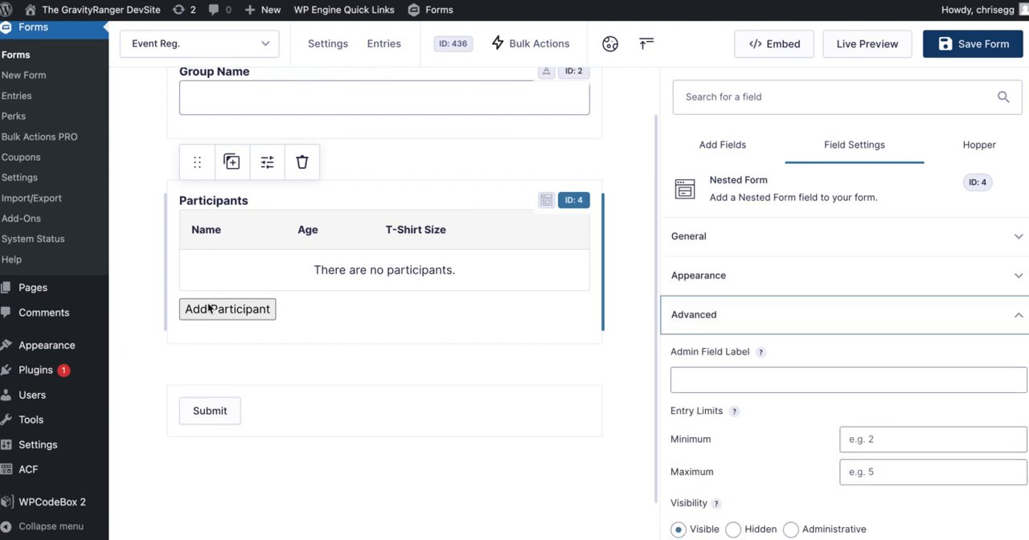
pyautogui.scroll(-1, 814, 361)
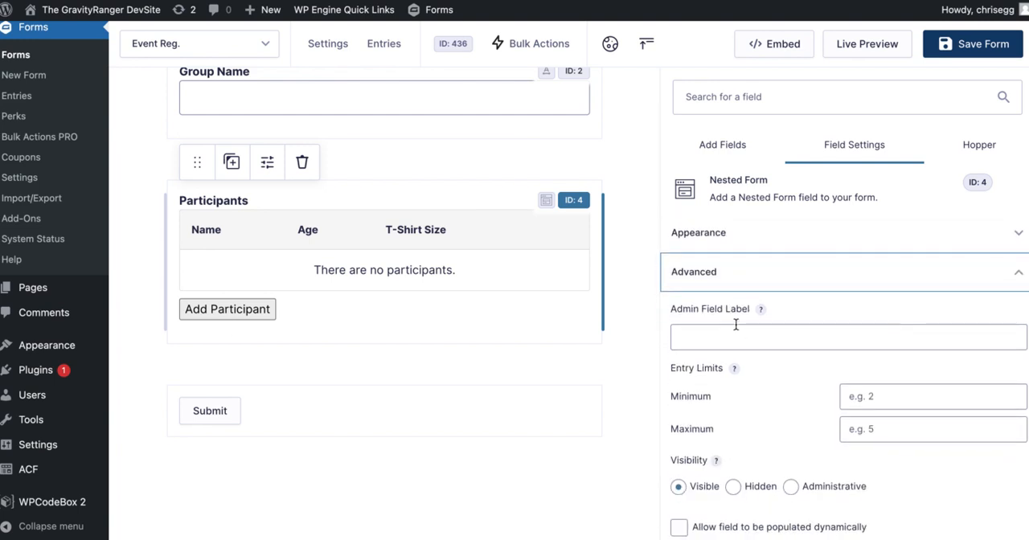
pyautogui.scroll(-2, 758, 368)
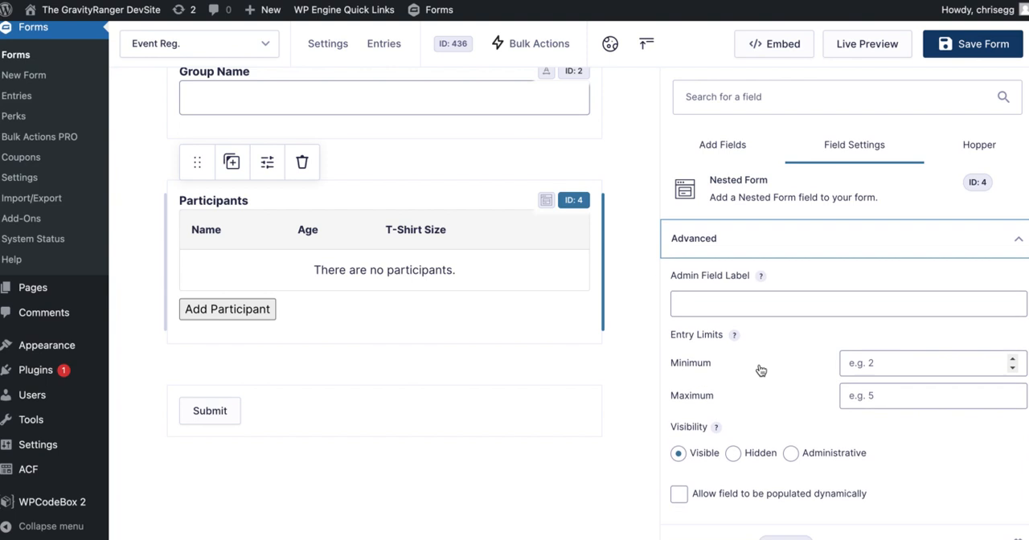
pyautogui.click(894, 352)
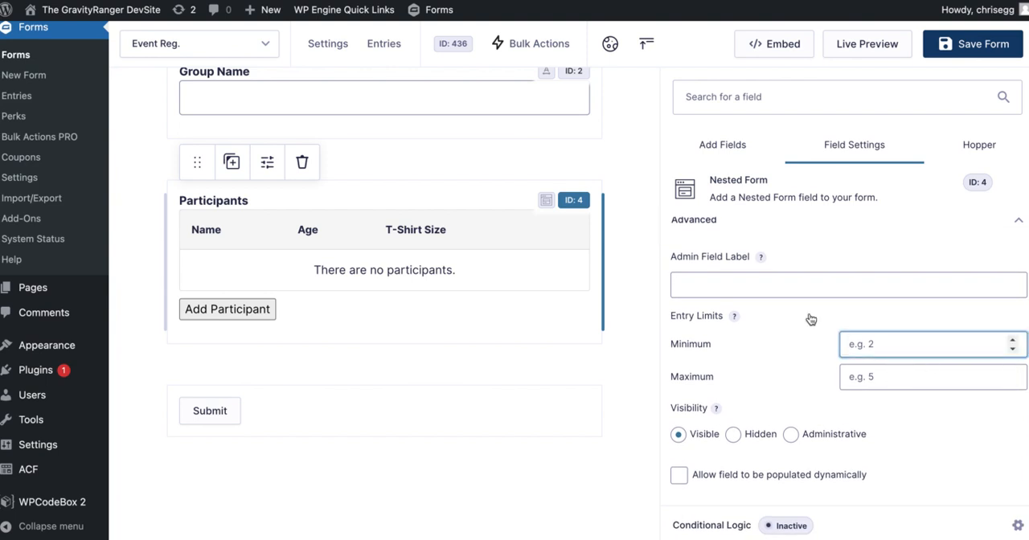
pyautogui.scroll(2, 764, 292)
pyautogui.click(744, 246)
pyautogui.scroll(-6, 797, 315)
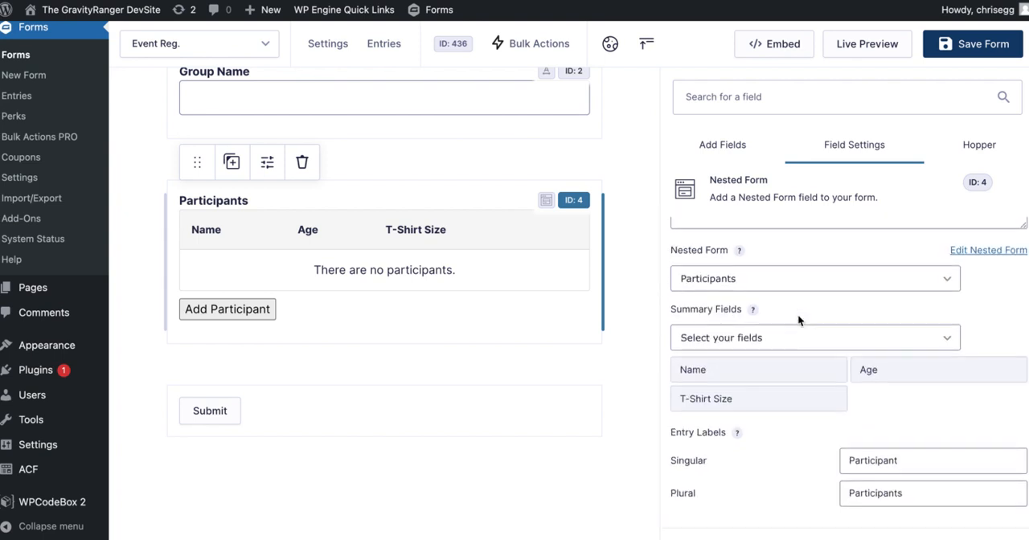
pyautogui.scroll(1, 800, 255)
pyautogui.scroll(-1, 799, 255)
pyautogui.scroll(-1, 791, 379)
# Set the minimum entry limit of the Participants field to 1 and leave the maximum empty.
pyautogui.click(731, 485)
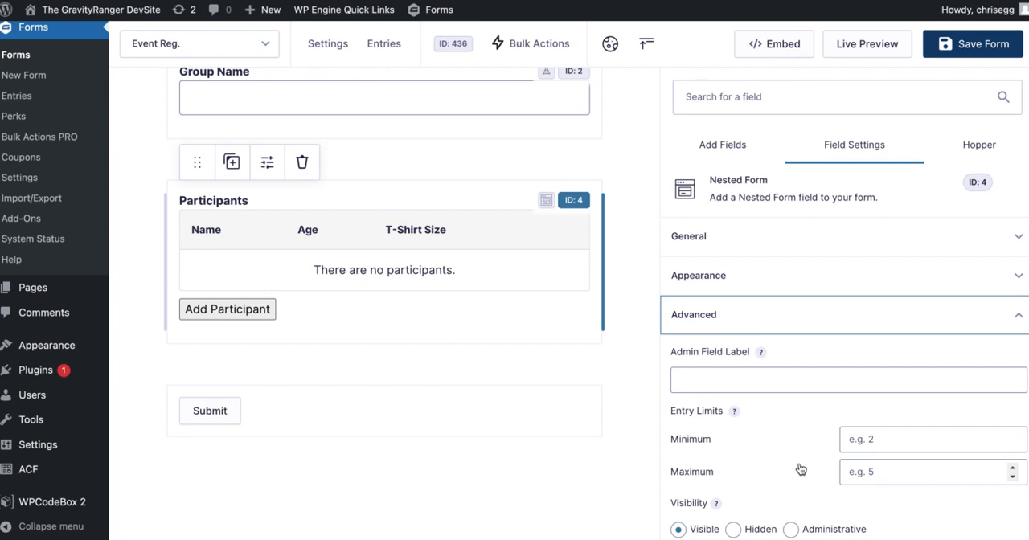
pyautogui.scroll(-1, 801, 470)
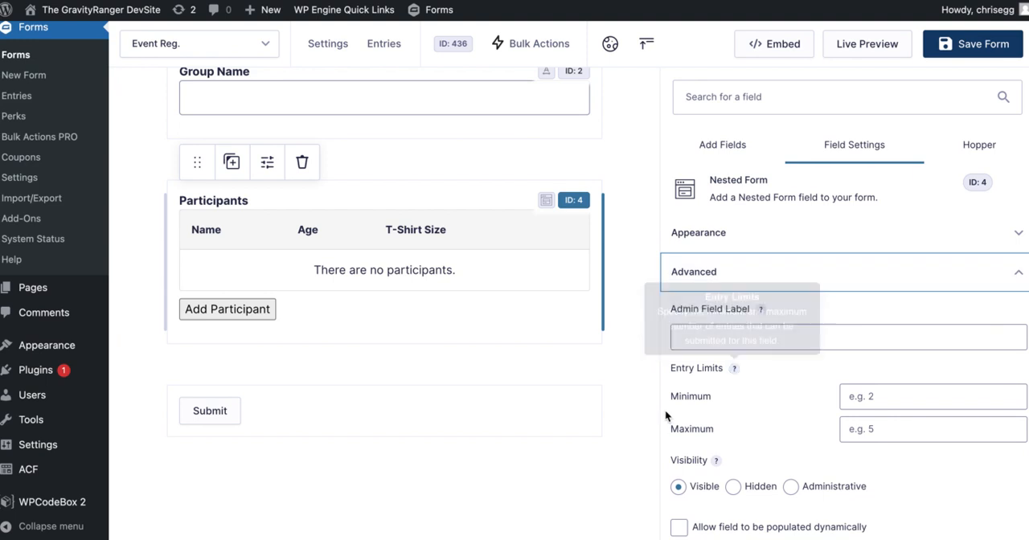
pyautogui.click(868, 388)
pyautogui.write('1')
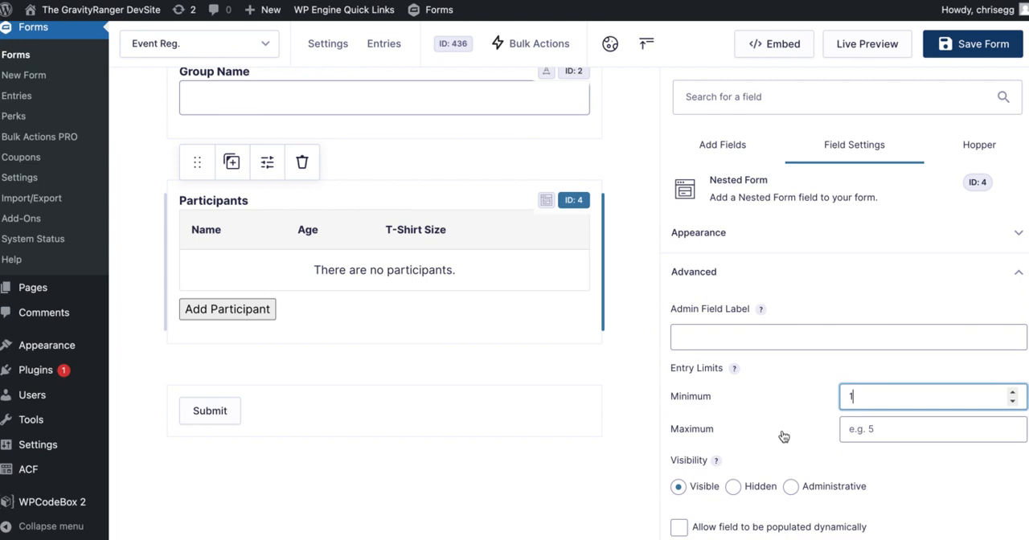
pyautogui.scroll(-1, 762, 443)
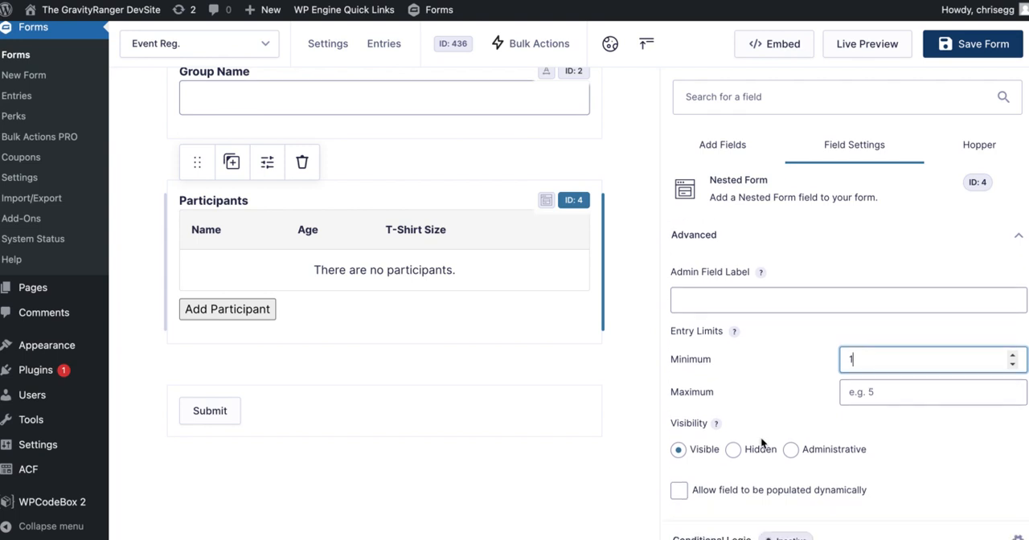
pyautogui.click(955, 394)
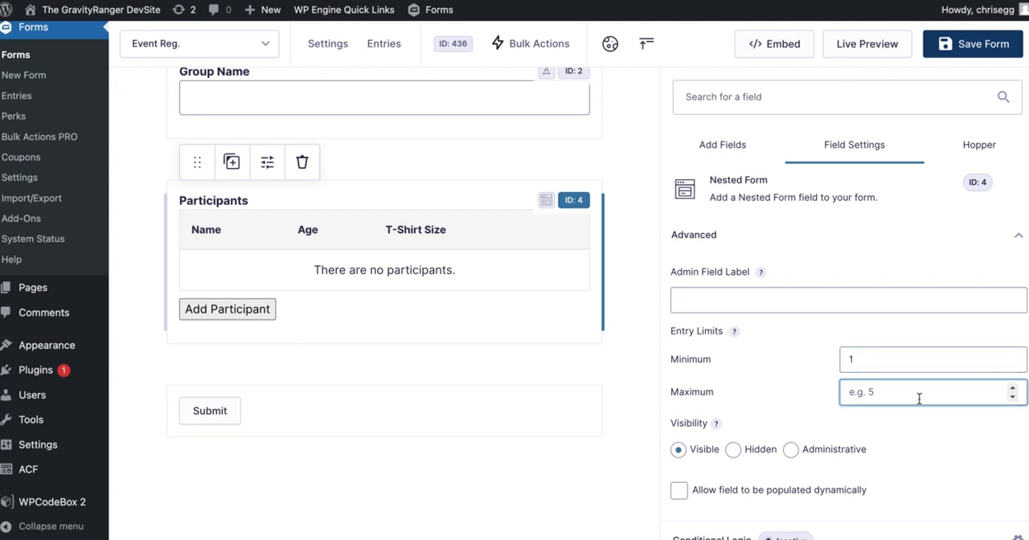
pyautogui.scroll(2, 839, 377)
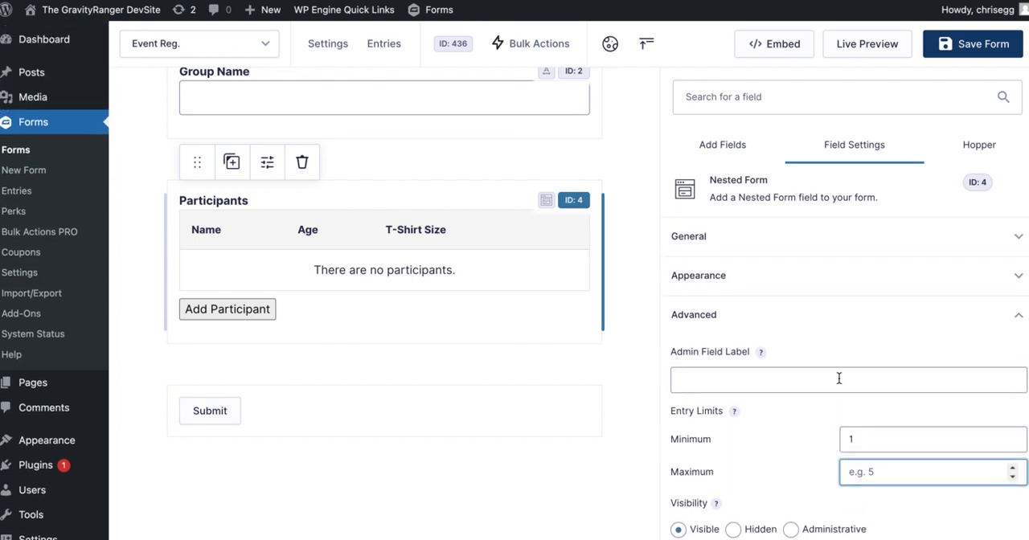
# Save the Event Reg. form and open its live preview at the registration fields.
pyautogui.click(971, 43)
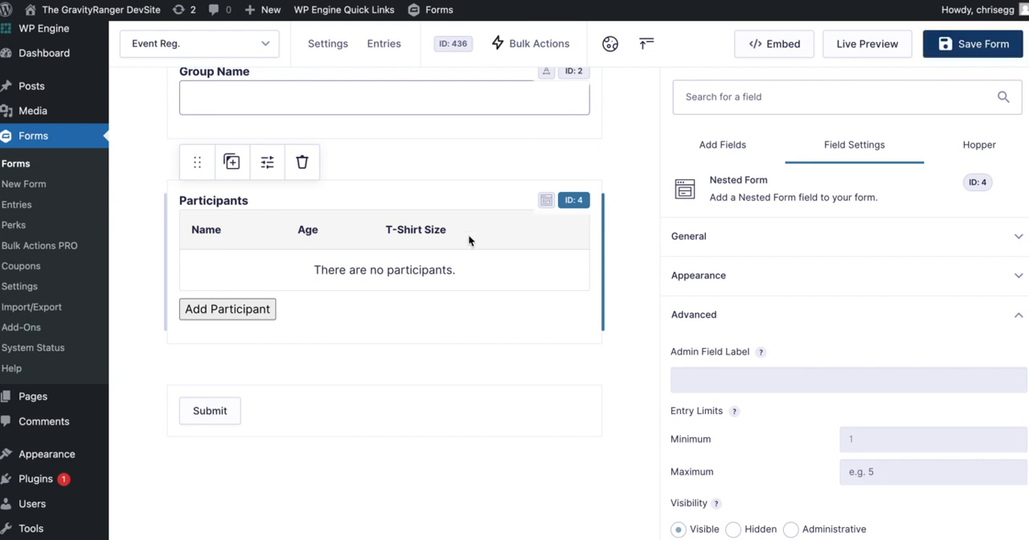
pyautogui.click(846, 51)
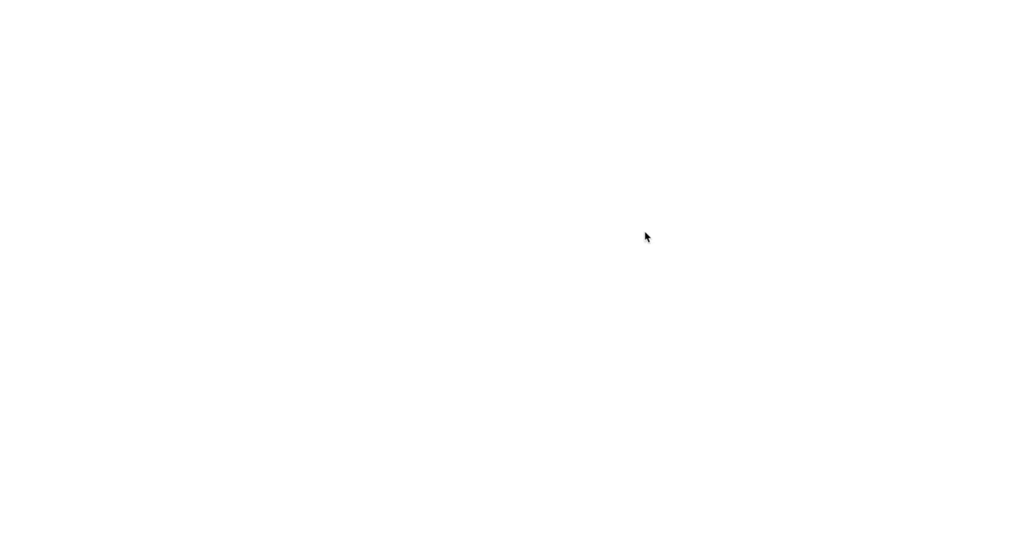
pyautogui.scroll(-3, 644, 234)
pyautogui.scroll(-2, 644, 236)
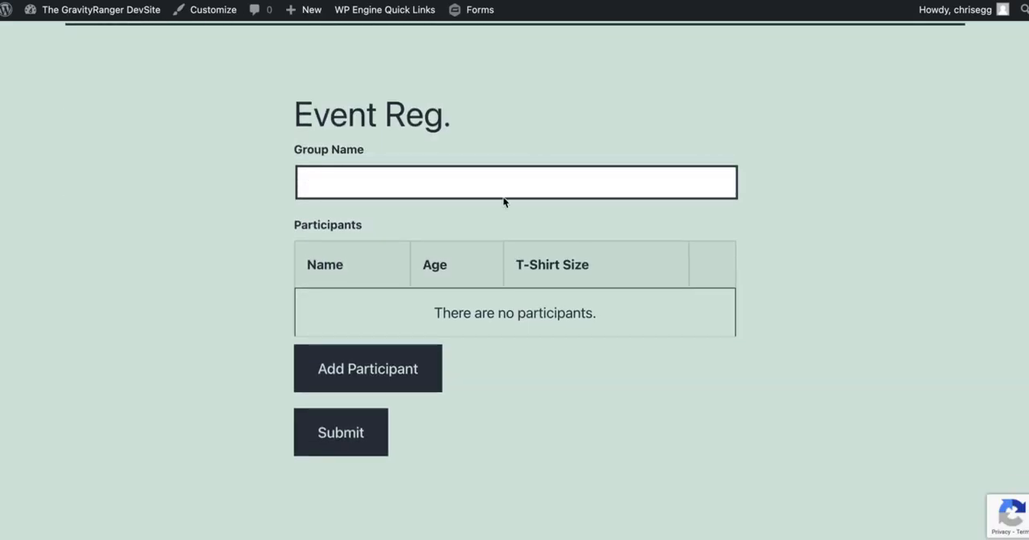
# Enter "Pink Freedom" as the group name in the previewed form.
pyautogui.click(463, 188)
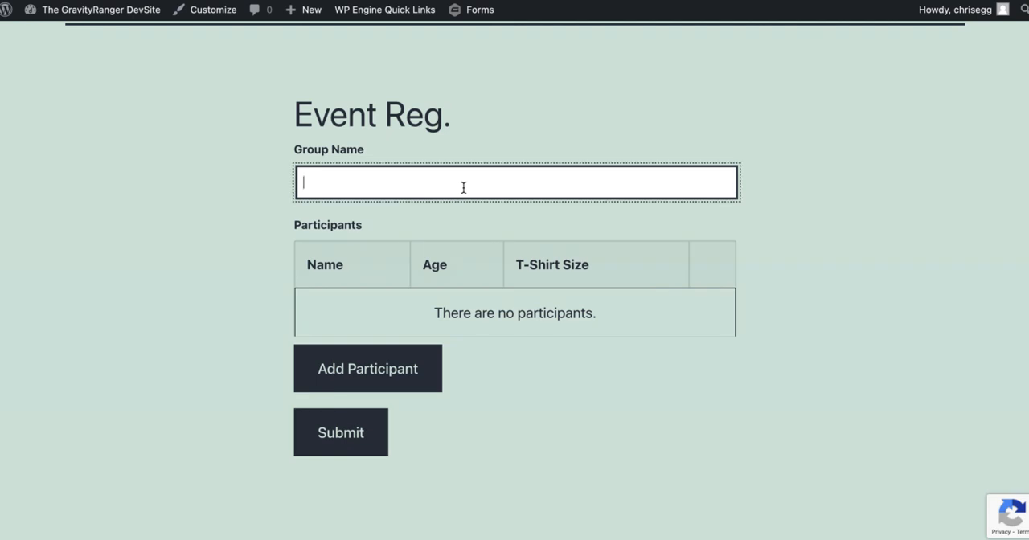
pyautogui.write('Pink Freedom')
pyautogui.scroll(-1, 545, 223)
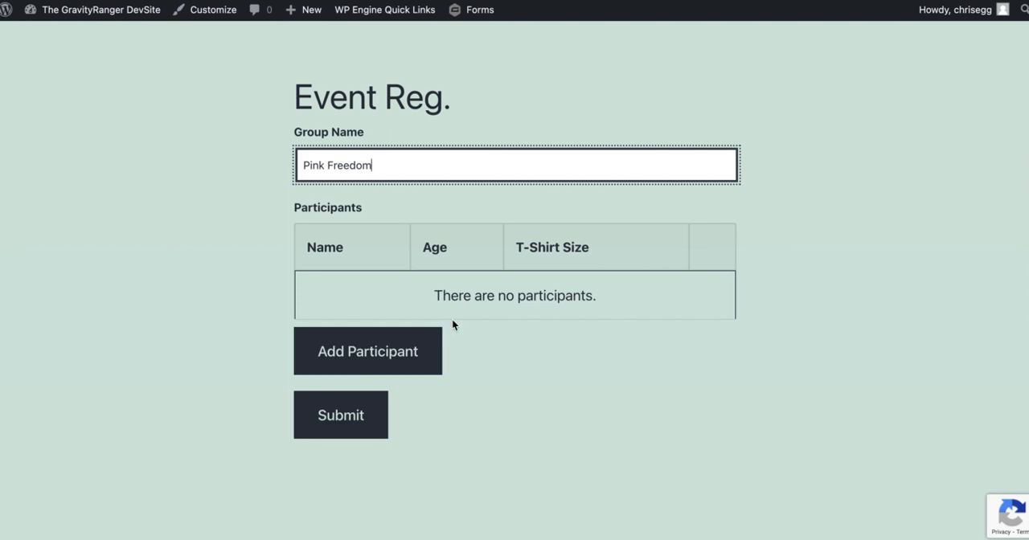
# Start a new participant entry and fill in the participant's first and last name.
pyautogui.click(411, 349)
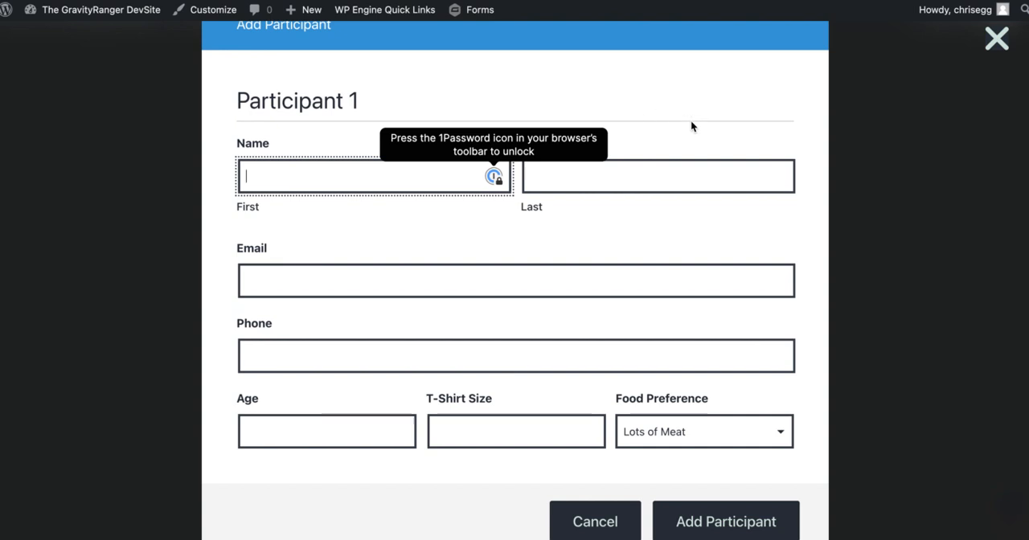
pyautogui.click(634, 185)
pyautogui.click(501, 232)
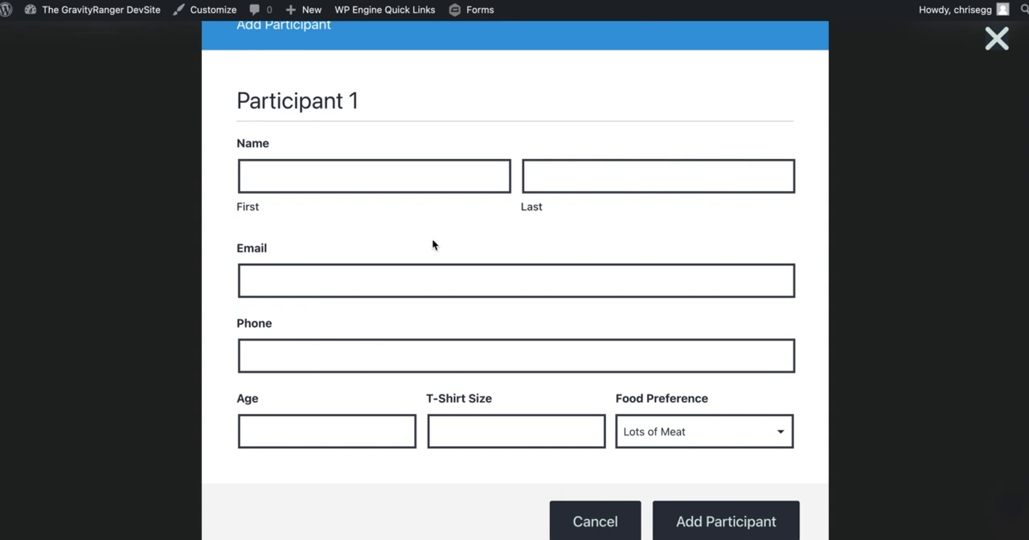
pyautogui.click(356, 174)
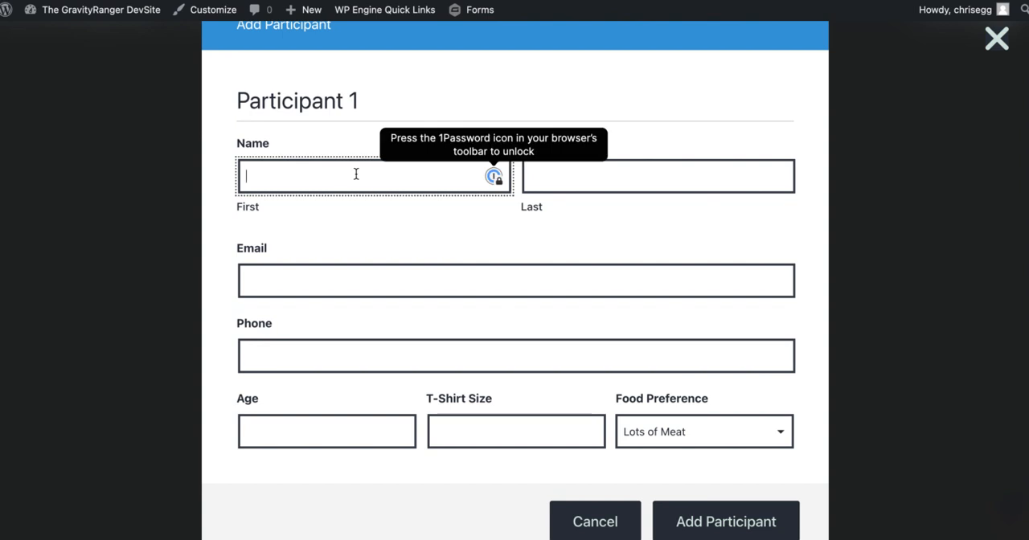
pyautogui.press('Tab')
# Fill in the participant's e-mail address and phone number.
pyautogui.click(338, 285)
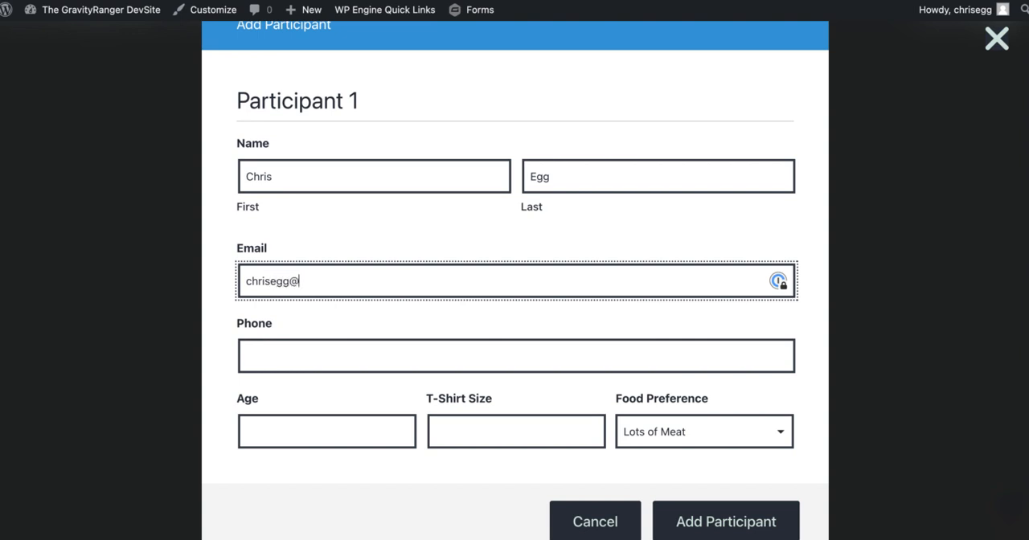
pyautogui.click(333, 354)
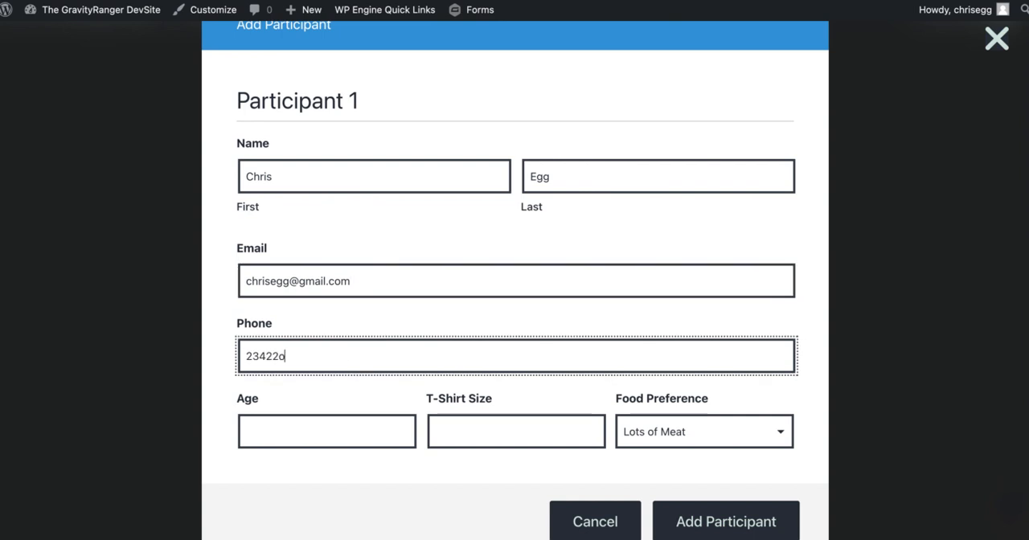
pyautogui.write('23482')
# Set age 40, T-shirt size 3XL and food preference Lots of Meat, and add the participant to the registration.
pyautogui.click(295, 436)
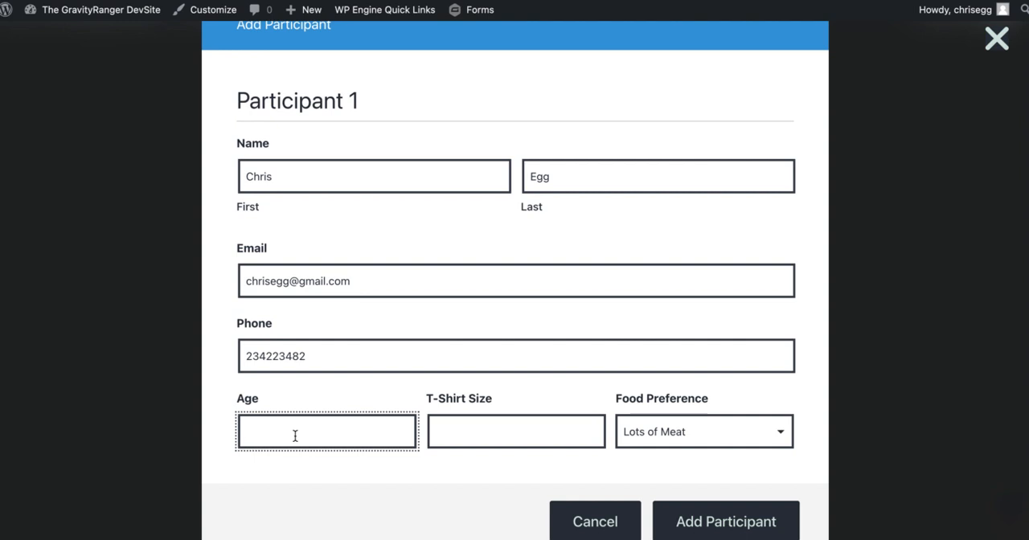
pyautogui.write('40')
pyautogui.press('Tab')
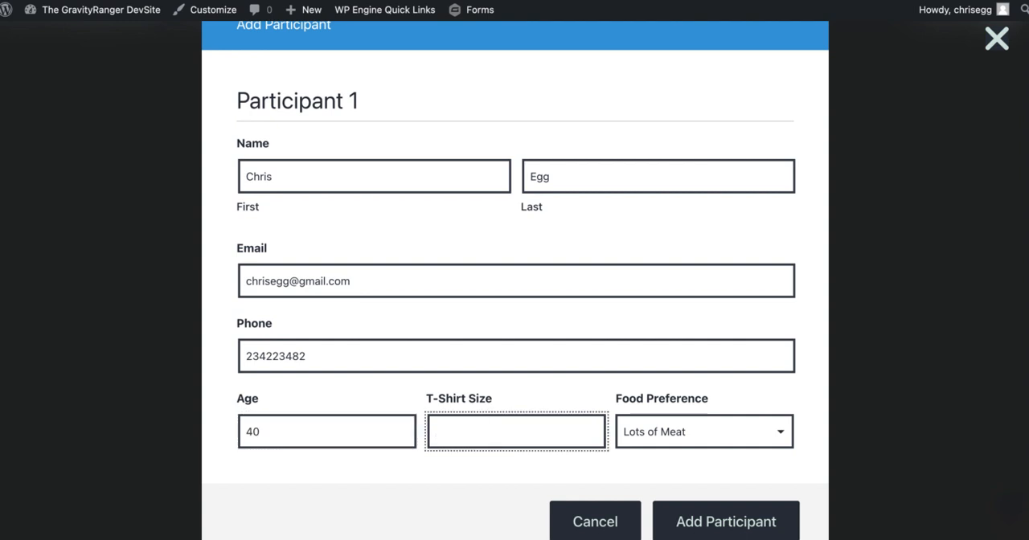
pyautogui.write('3xk')
pyautogui.press('BackSpace')
pyautogui.press('BackSpace')
pyautogui.write('3XL')
pyautogui.press('Tab')
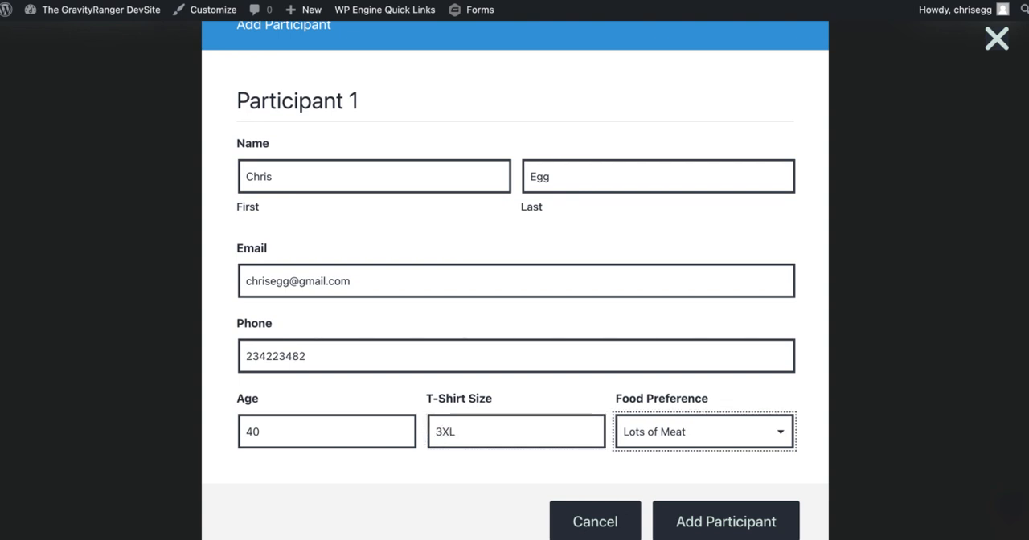
pyautogui.click(639, 435)
pyautogui.click(642, 433)
pyautogui.click(730, 517)
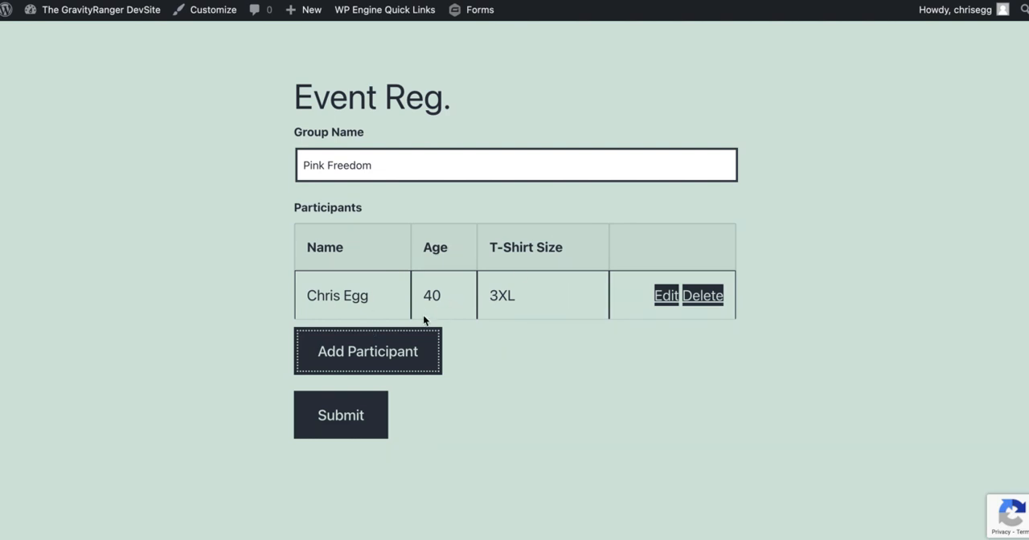
# Examine the blank entry form for another participant, cancel it and review the participants list.
pyautogui.click(403, 352)
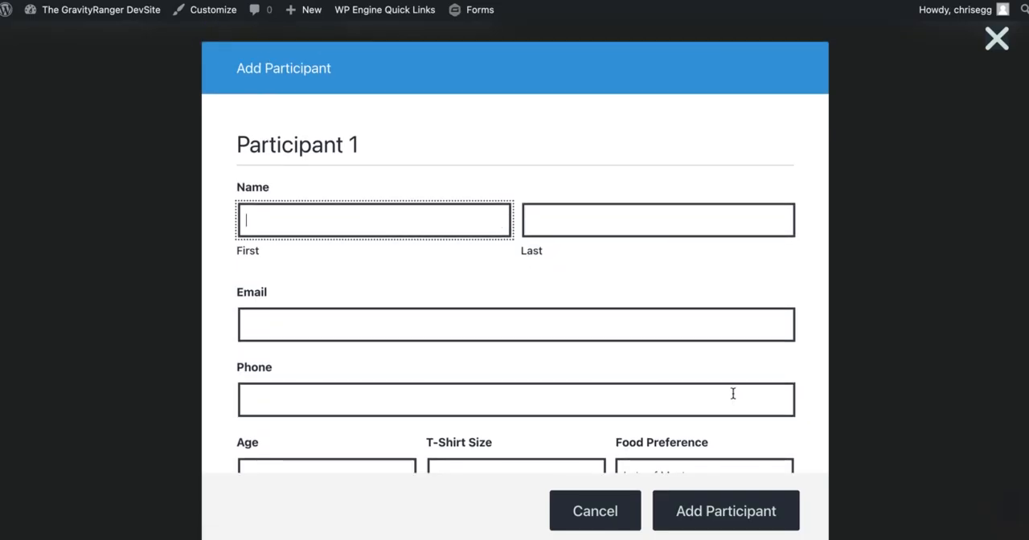
pyautogui.click(609, 507)
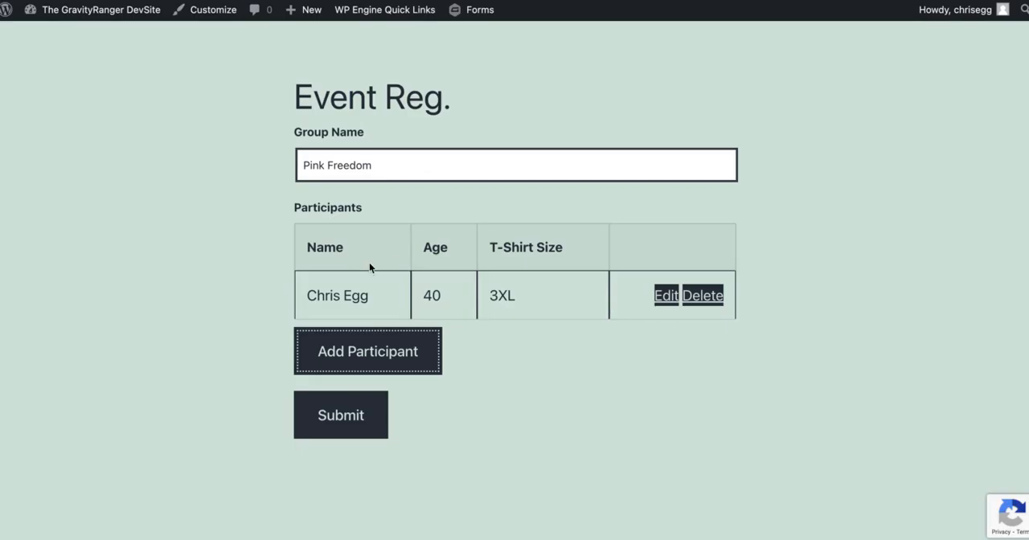
pyautogui.scroll(3, 553, 360)
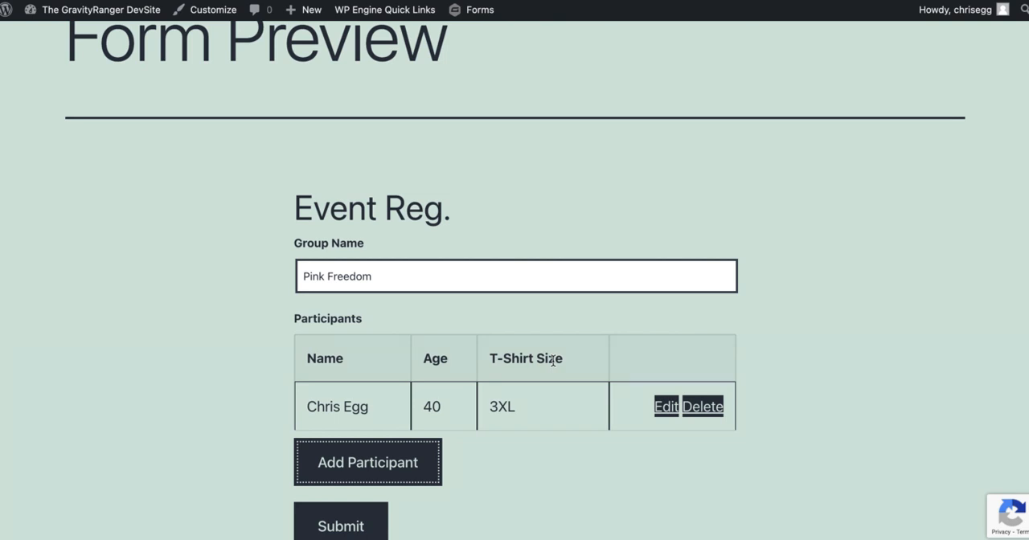
pyautogui.scroll(-4, 533, 407)
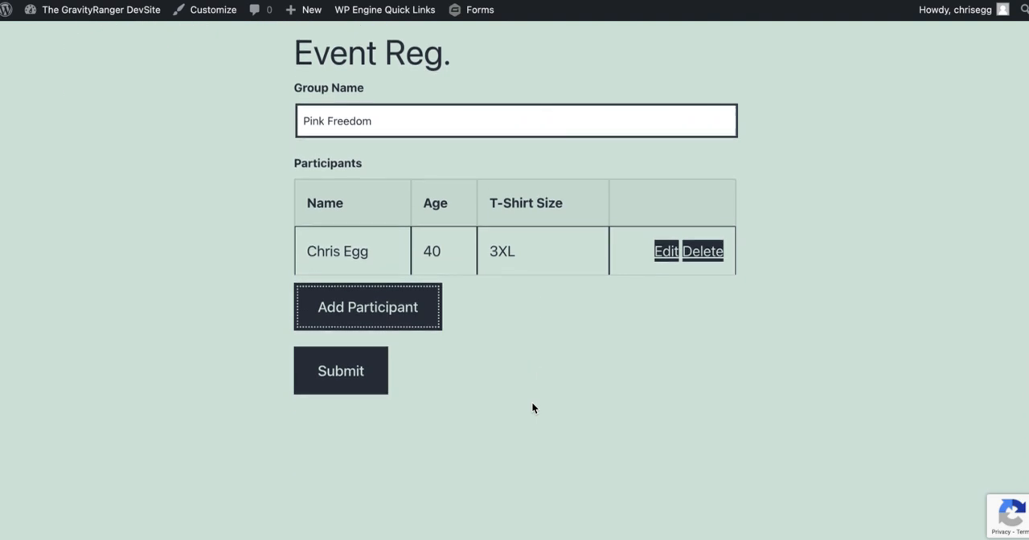
pyautogui.scroll(2, 552, 243)
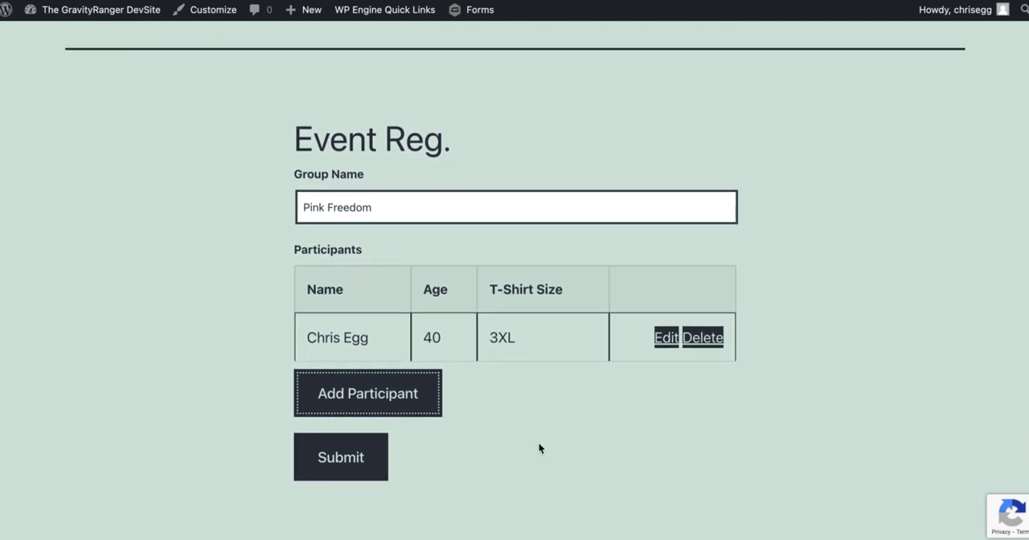